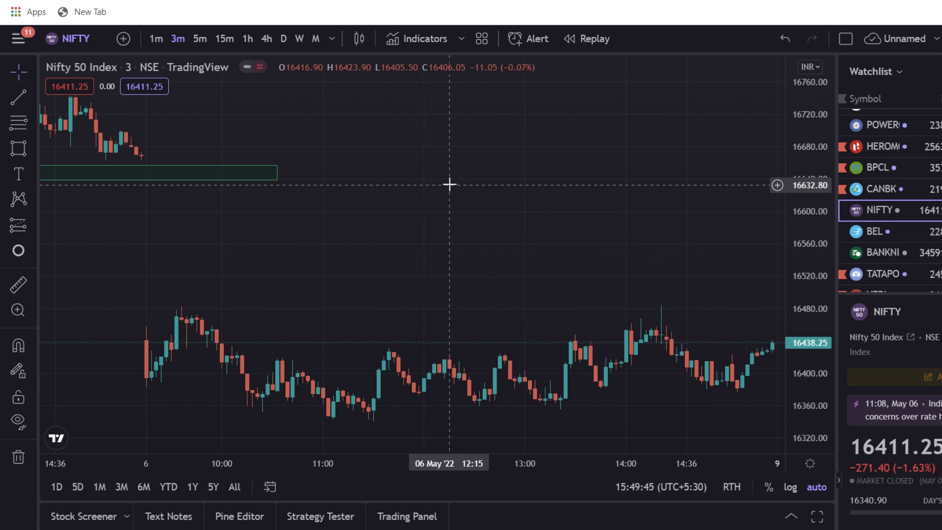
Pan the Nifty chart so earlier May 5 candles and the full green support zone are visible
{"action": "mouse_move", "coordinate": [486, 224]}
{"action": "left_mouse_down"}
{"action": "mouse_move", "coordinate": [600, 252]}
{"action": "mouse_move", "coordinate": [485, 232]}
{"action": "left_mouse_up"}
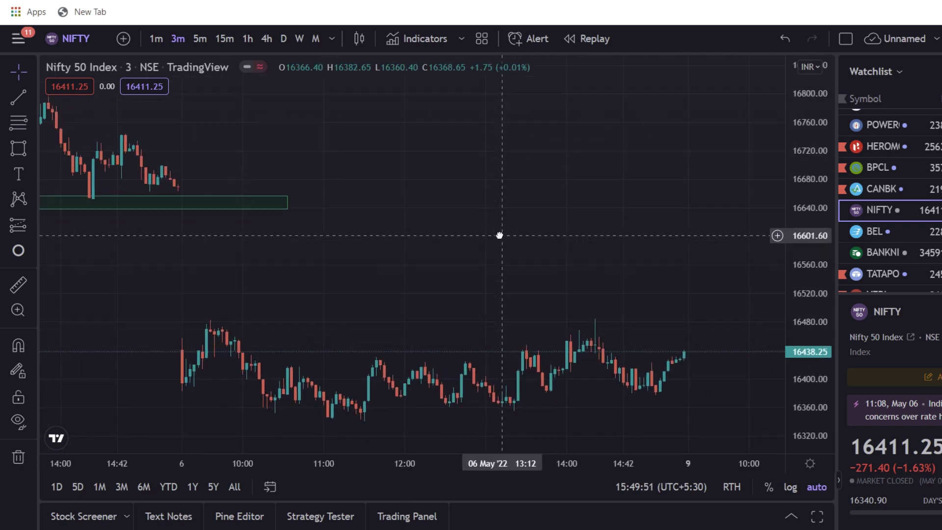
{"action": "left_click_drag", "start_coordinate": [485, 232], "coordinate": [545, 251]}
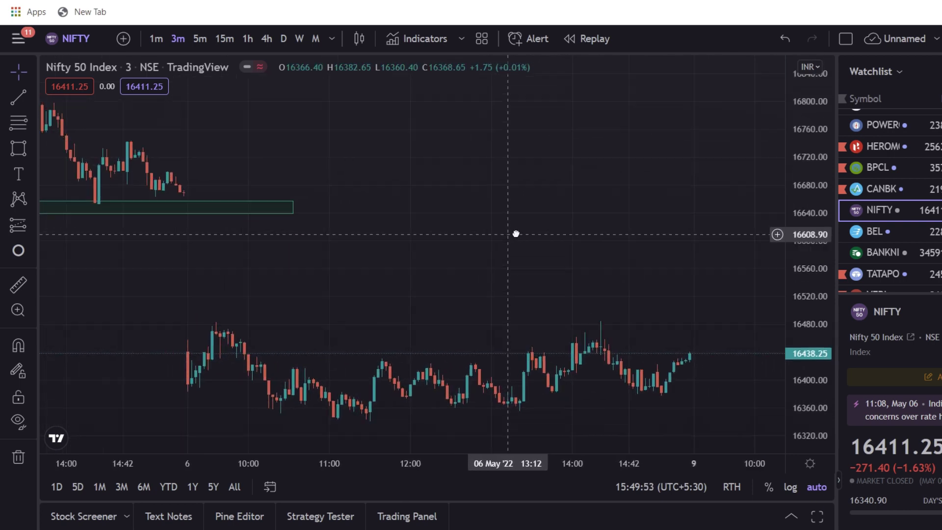
Draw a W-shaped multi-point path above the support zone, finished with an arrowhead
{"action": "left_click", "coordinate": [34, 148]}
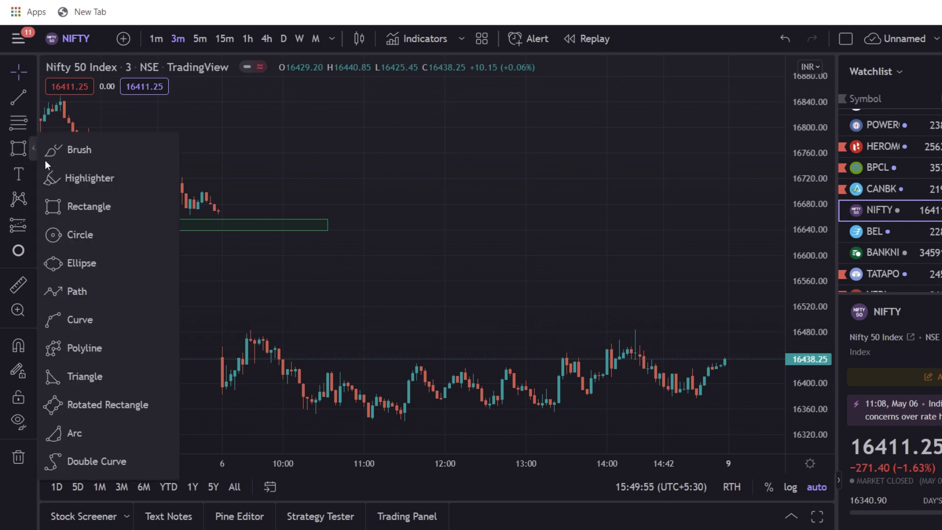
{"action": "left_click", "coordinate": [80, 287]}
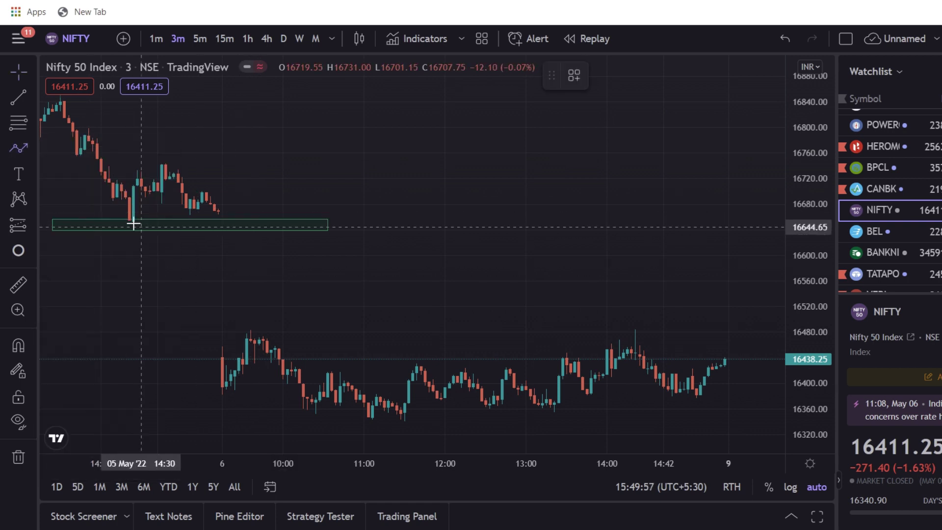
{"action": "left_click", "coordinate": [218, 214]}
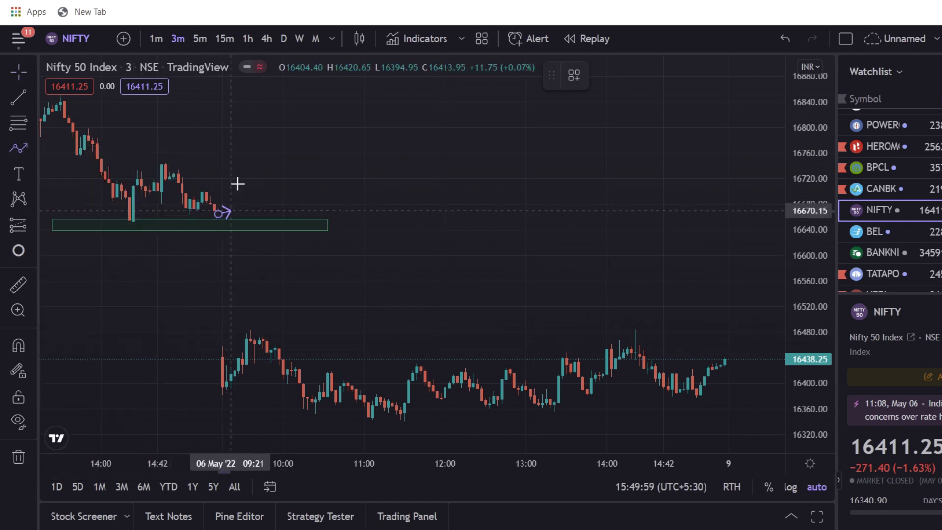
{"action": "left_click", "coordinate": [243, 175]}
{"action": "left_click", "coordinate": [288, 210]}
{"action": "left_click", "coordinate": [318, 149]}
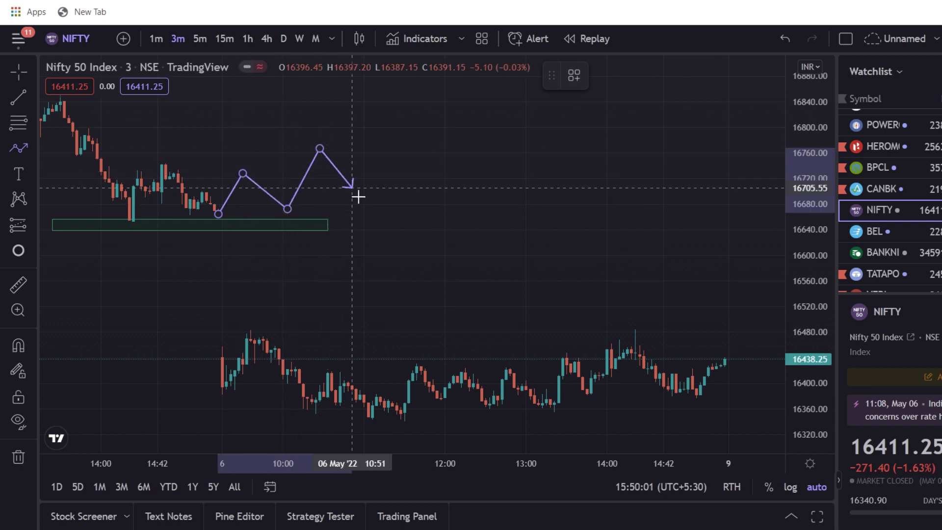
{"action": "left_click", "coordinate": [359, 200]}
{"action": "left_click", "coordinate": [388, 167]}
{"action": "double_click", "coordinate": [412, 195]}
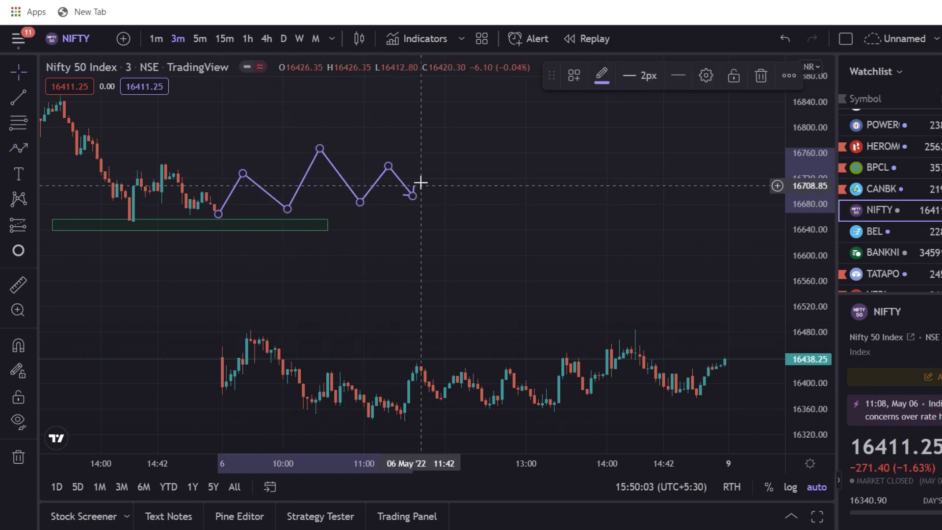
{"action": "left_click", "coordinate": [18, 148]}
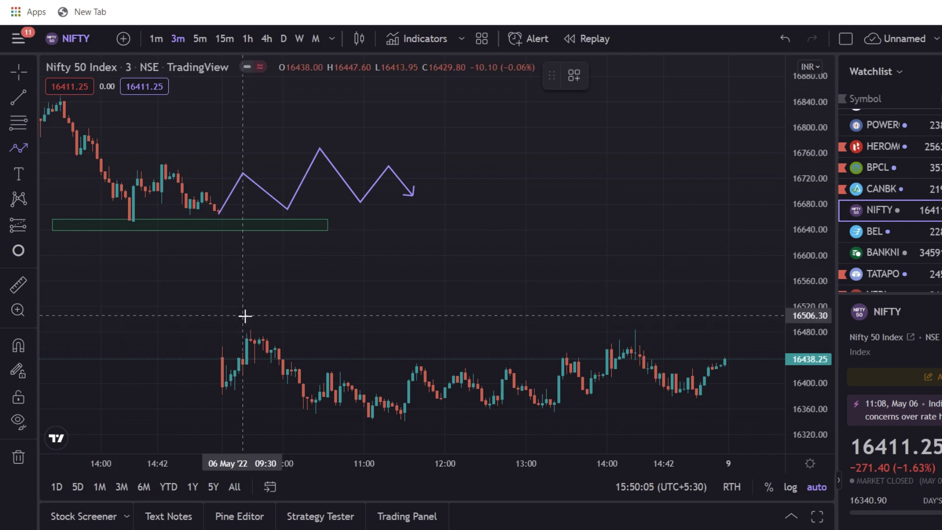
Draw a second zigzag path tracing the May 6 swings from the open to about 13:50
{"action": "left_click", "coordinate": [211, 327]}
{"action": "left_click", "coordinate": [230, 409]}
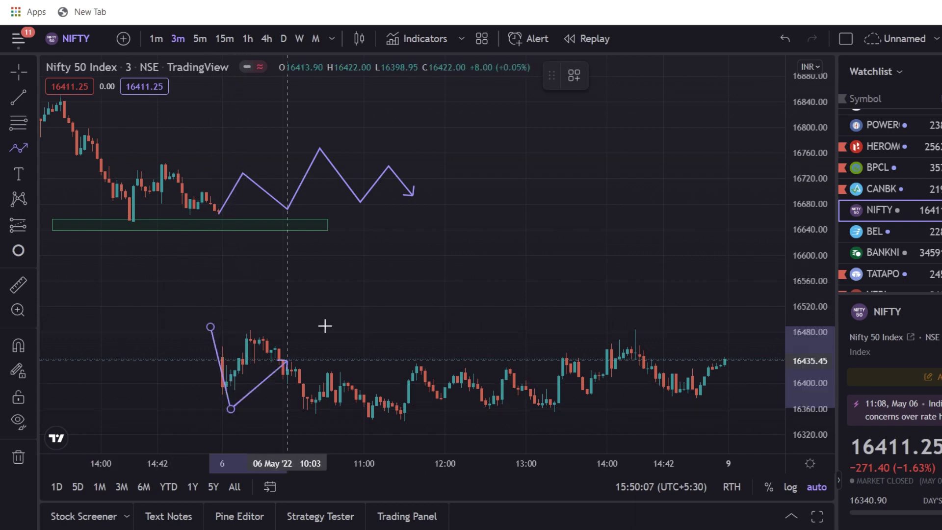
{"action": "left_click", "coordinate": [334, 315]}
{"action": "left_click", "coordinate": [404, 412]}
{"action": "left_click", "coordinate": [538, 316]}
{"action": "left_click", "coordinate": [595, 398]}
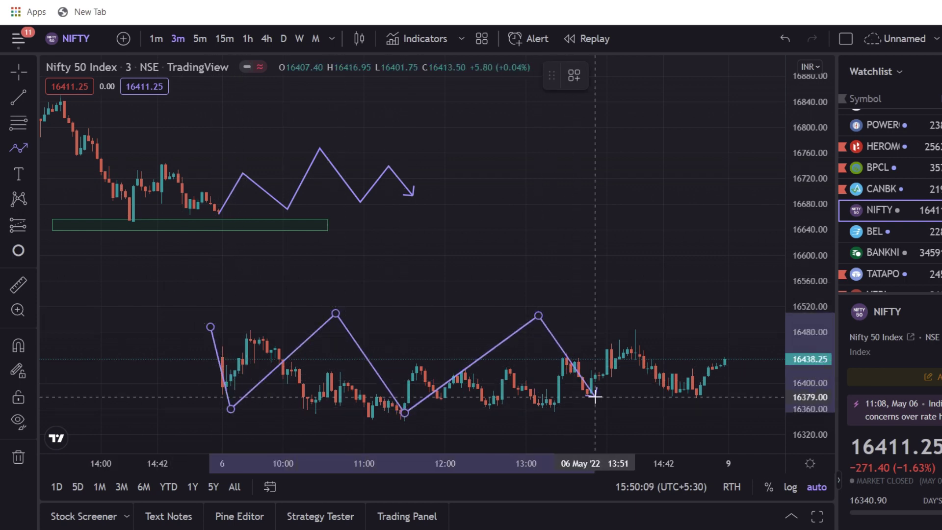
{"action": "double_click", "coordinate": [652, 317]}
{"action": "left_click", "coordinate": [361, 248]}
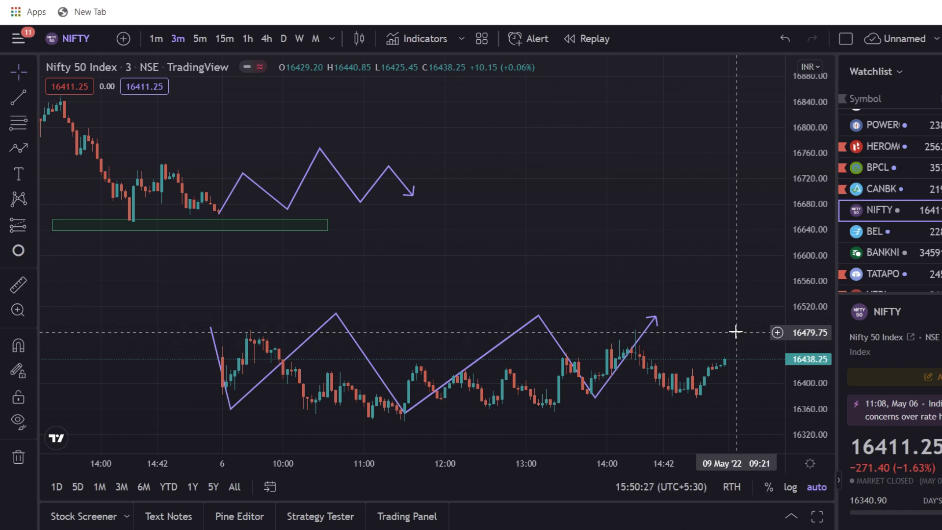
{"action": "left_click", "coordinate": [654, 318]}
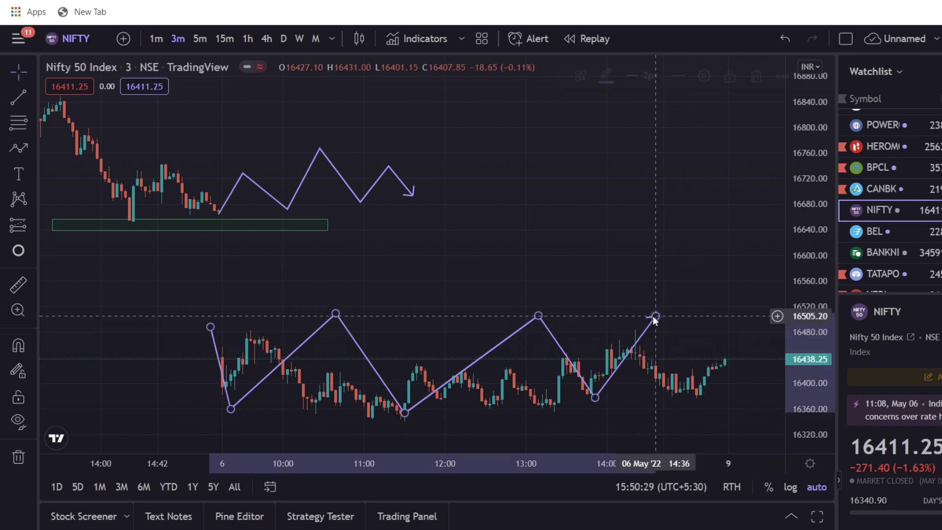
Delete the lower zigzag path and then the upper W path from the chart
{"action": "left_click", "coordinate": [767, 72]}
{"action": "left_click", "coordinate": [412, 194]}
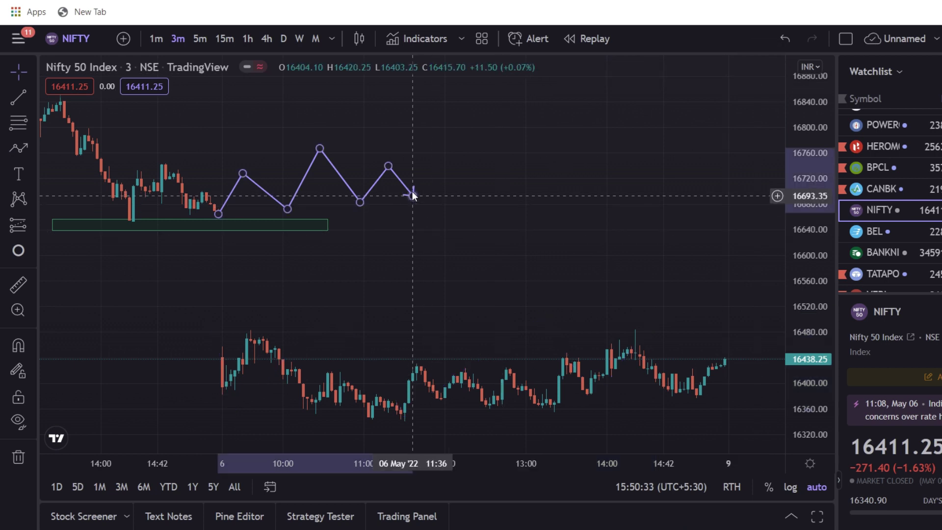
{"action": "left_click", "coordinate": [766, 76]}
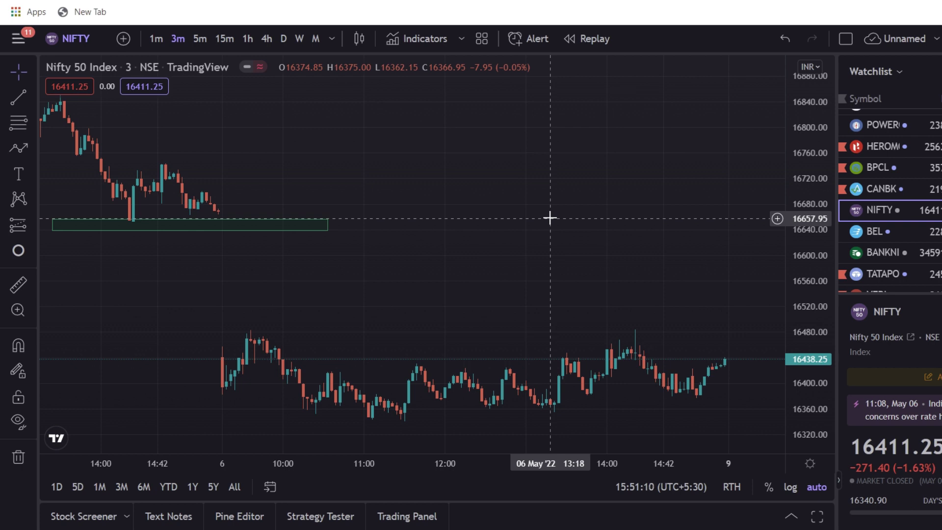
{"action": "scroll", "coordinate": [505, 276], "scroll_direction": "down", "scroll_amount": 3}
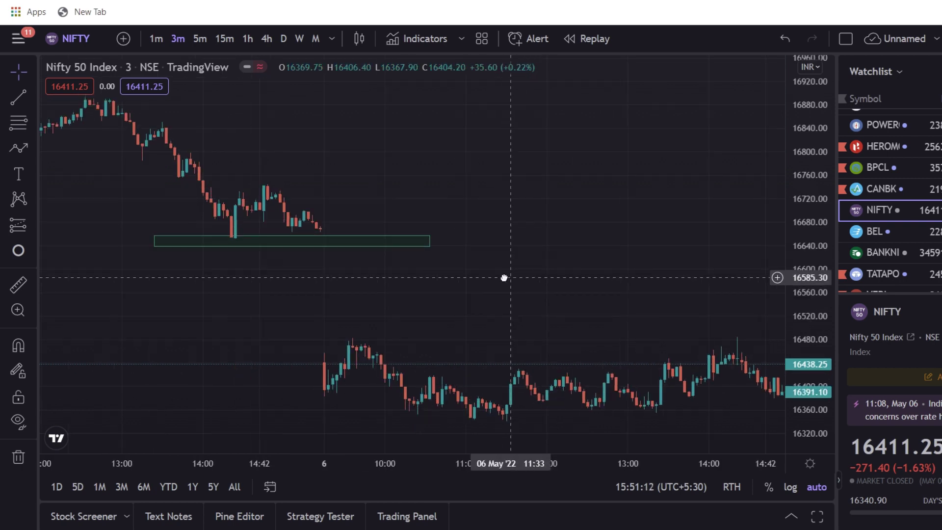
{"action": "scroll", "coordinate": [275, 309], "scroll_direction": "up", "scroll_amount": 3}
{"action": "scroll", "coordinate": [275, 310], "scroll_direction": "down", "scroll_amount": 5}
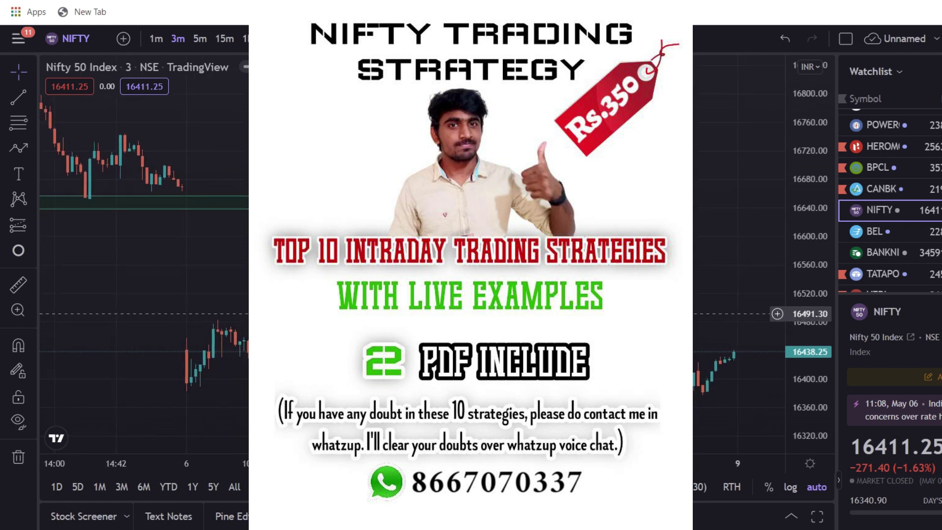
Frame the chart around the May 6 session and bring up the drawing shapes list
{"action": "left_click_drag", "start_coordinate": [295, 314], "coordinate": [190, 219]}
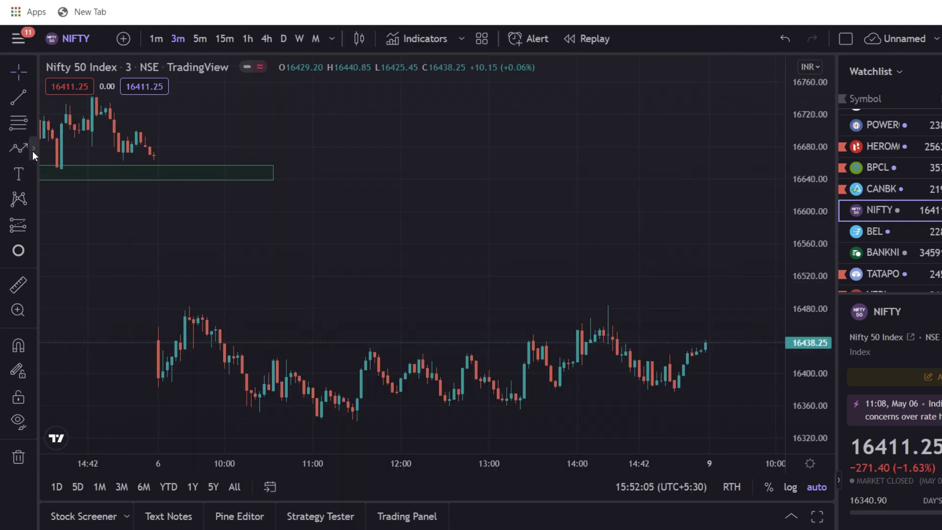
{"action": "left_click", "coordinate": [32, 151]}
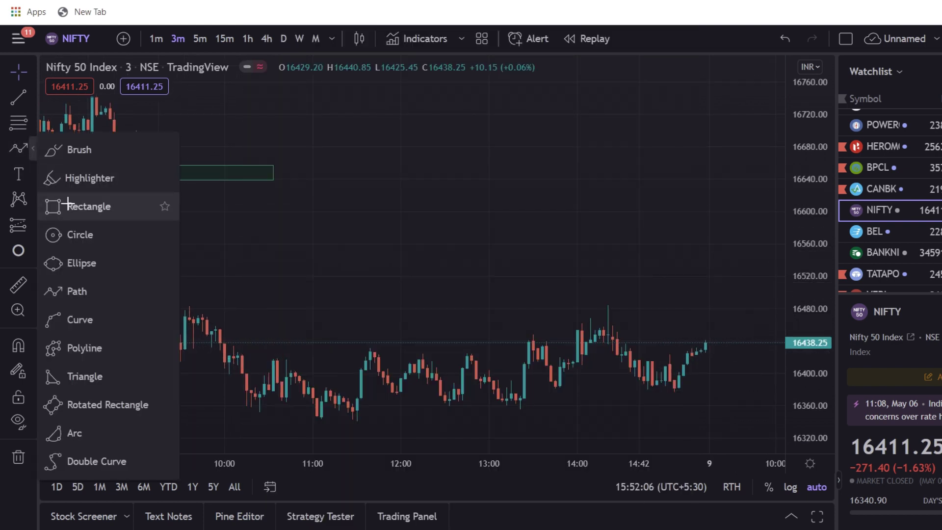
Draw a long green rectangle zone across the May 6 candles near 16,390
{"action": "left_click", "coordinate": [85, 206]}
{"action": "left_click_drag", "start_coordinate": [140, 379], "coordinate": [556, 384]}
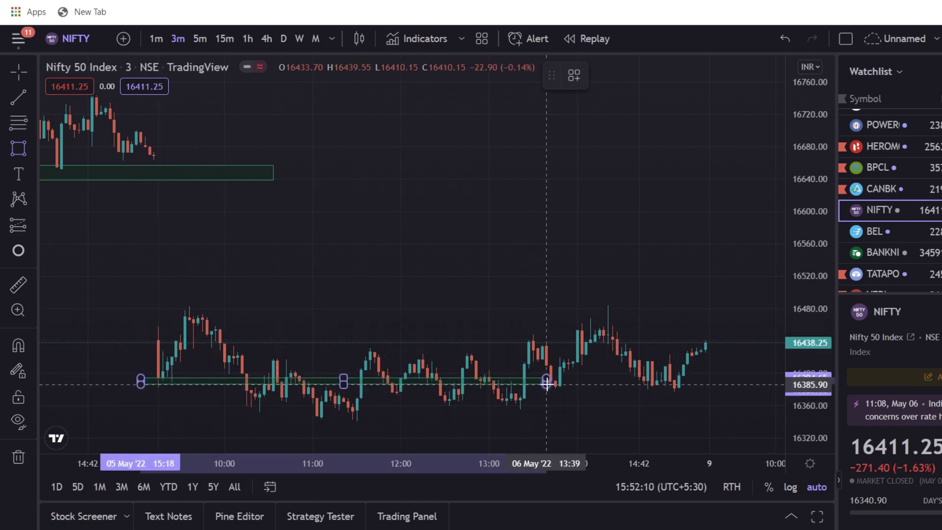
{"action": "left_click", "coordinate": [282, 350]}
{"action": "mouse_move", "coordinate": [327, 375]}
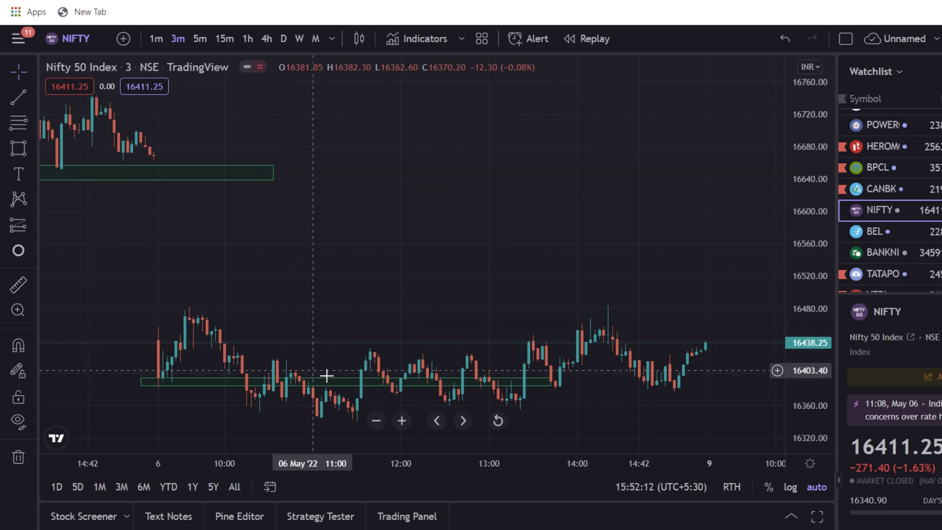
{"action": "scroll", "coordinate": [288, 327], "scroll_direction": "down", "scroll_amount": 2}
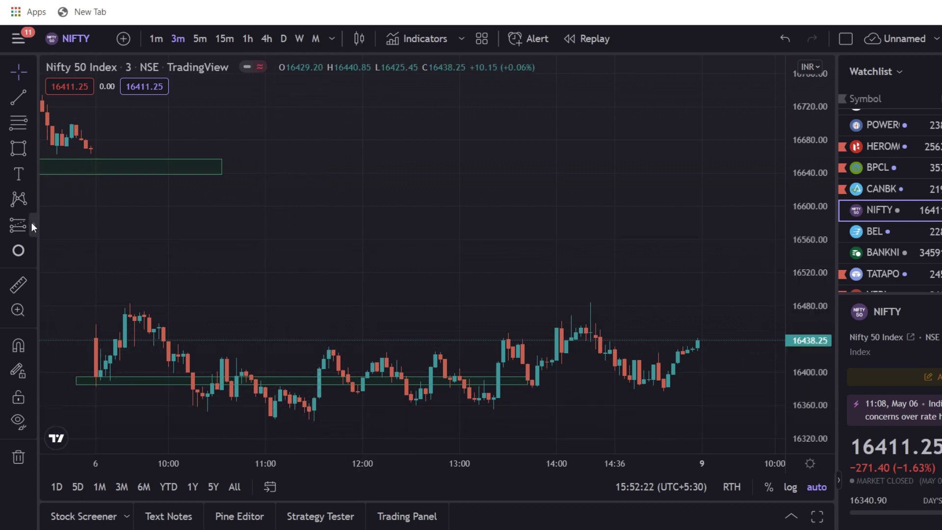
Place a Long Position at the 11:30 breakout with target near 16,473.65 and stop raised to 16,359.20
{"action": "left_click", "coordinate": [32, 223]}
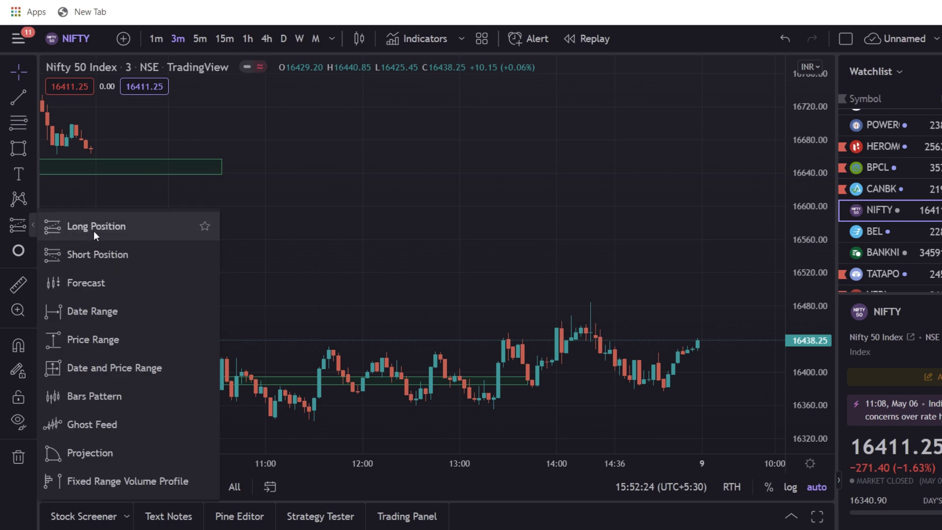
{"action": "left_click", "coordinate": [93, 230]}
{"action": "left_click", "coordinate": [319, 375]}
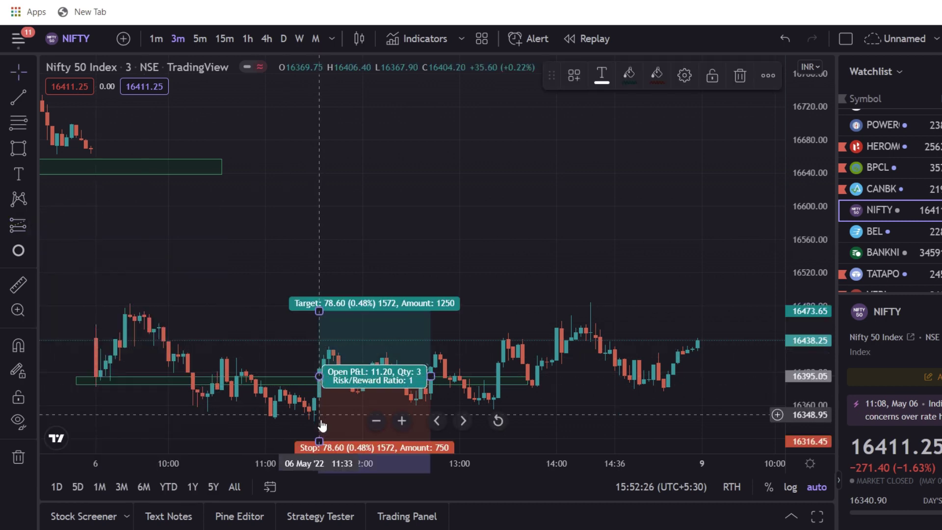
{"action": "left_click_drag", "start_coordinate": [319, 441], "coordinate": [332, 405]}
{"action": "left_click", "coordinate": [239, 277]}
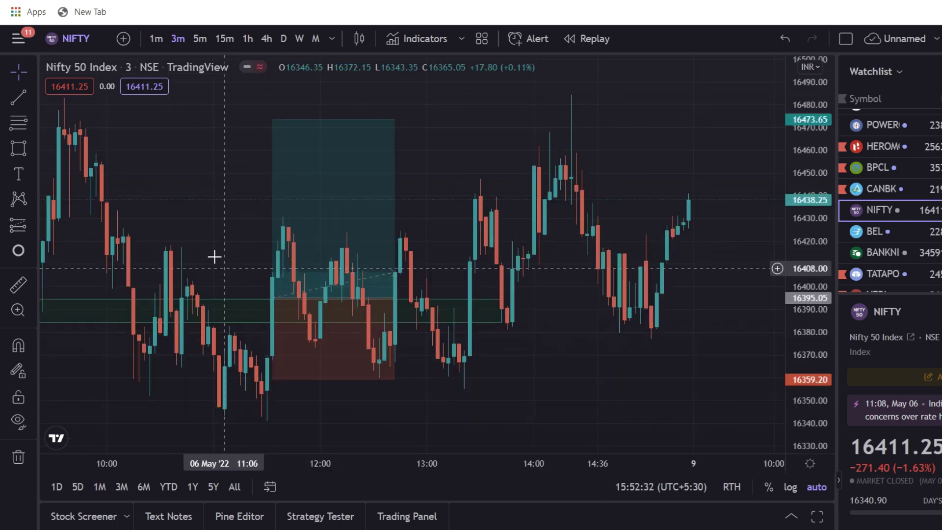
{"action": "scroll", "coordinate": [221, 265], "scroll_direction": "down", "scroll_amount": 3}
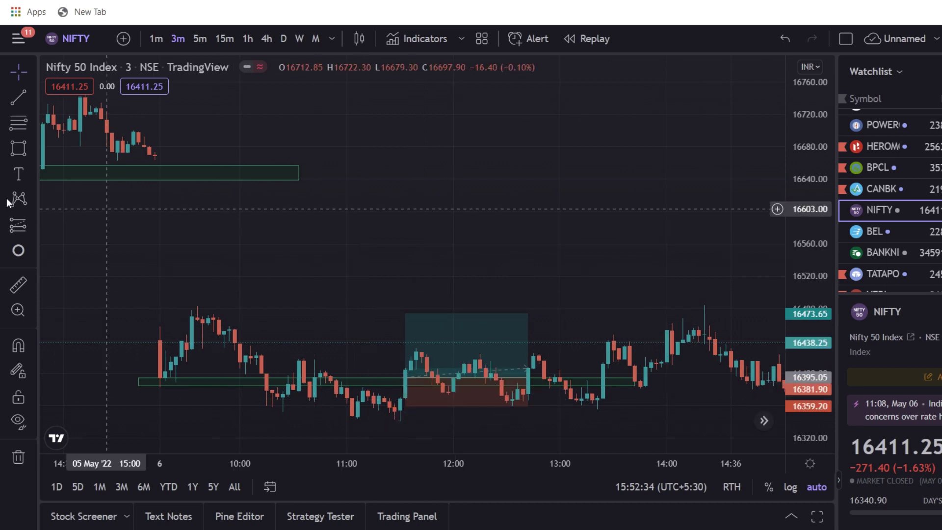
Switch to 1-minute bars and trace a W path from the morning high to the support-zone breakout
{"action": "left_click", "coordinate": [155, 38]}
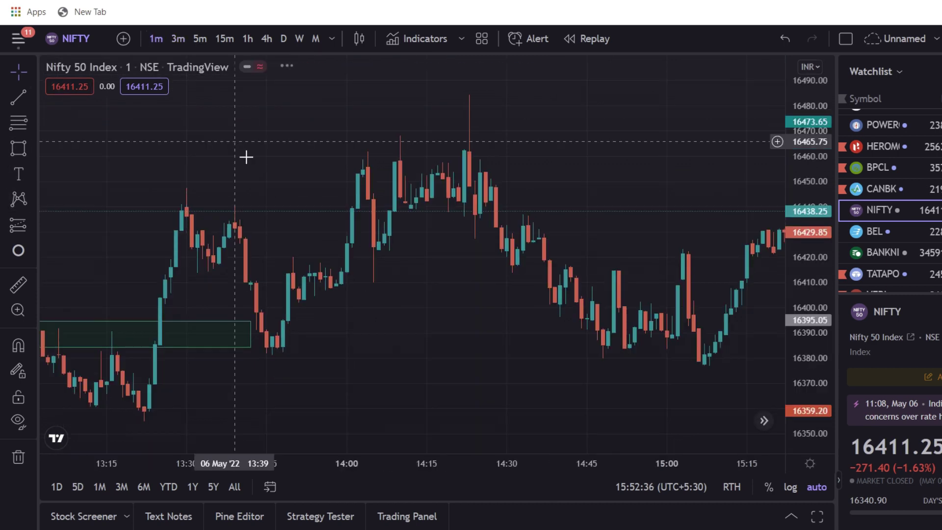
{"action": "scroll", "coordinate": [265, 180], "scroll_direction": "up", "scroll_amount": 3}
{"action": "scroll", "coordinate": [265, 180], "scroll_direction": "down", "scroll_amount": 2}
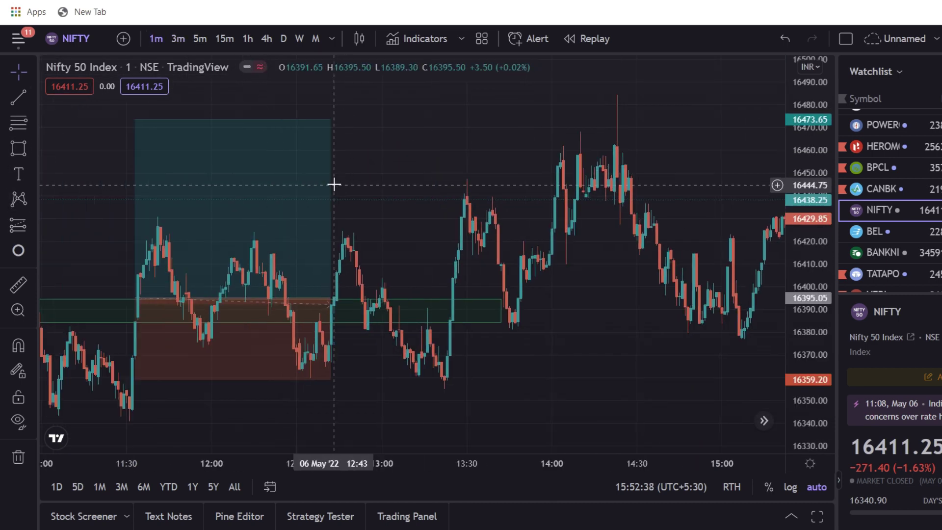
{"action": "scroll", "coordinate": [265, 179], "scroll_direction": "down", "scroll_amount": 2}
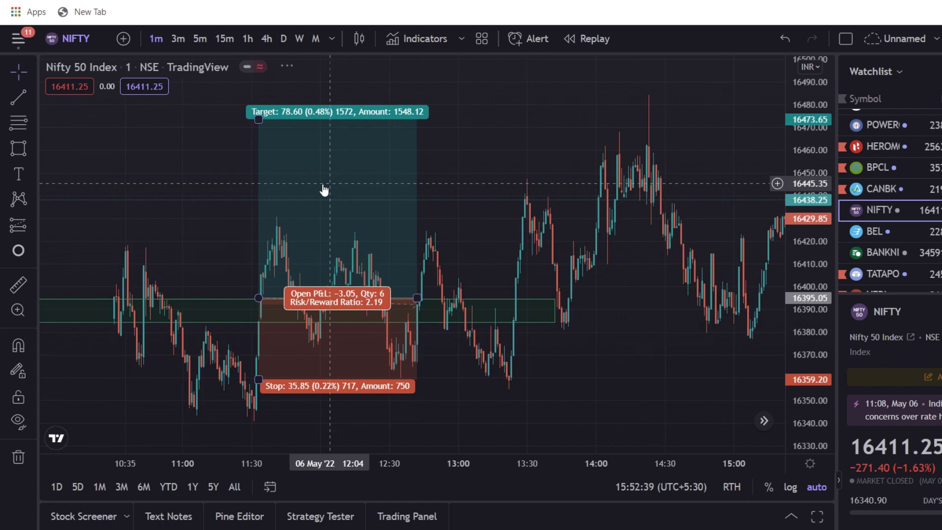
{"action": "left_click", "coordinate": [33, 147]}
{"action": "left_click", "coordinate": [77, 290]}
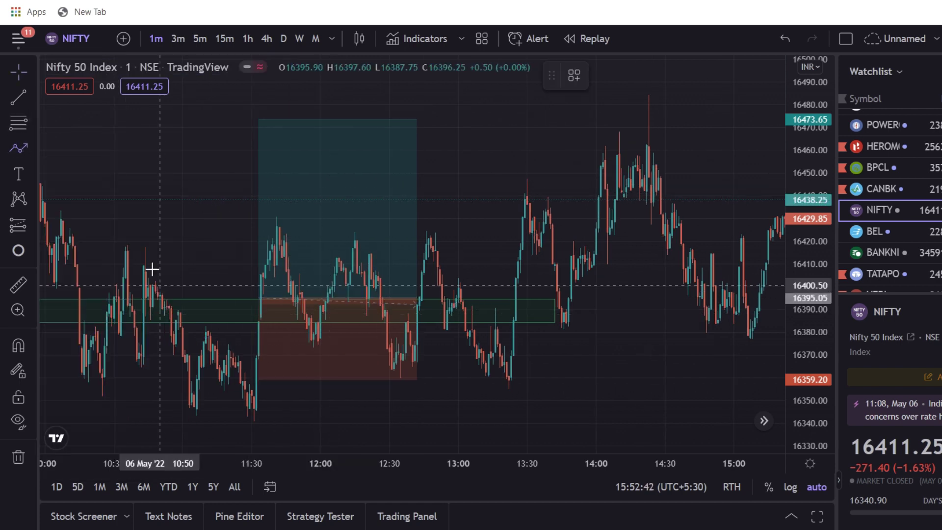
{"action": "left_click", "coordinate": [137, 263]}
{"action": "left_click", "coordinate": [193, 411]}
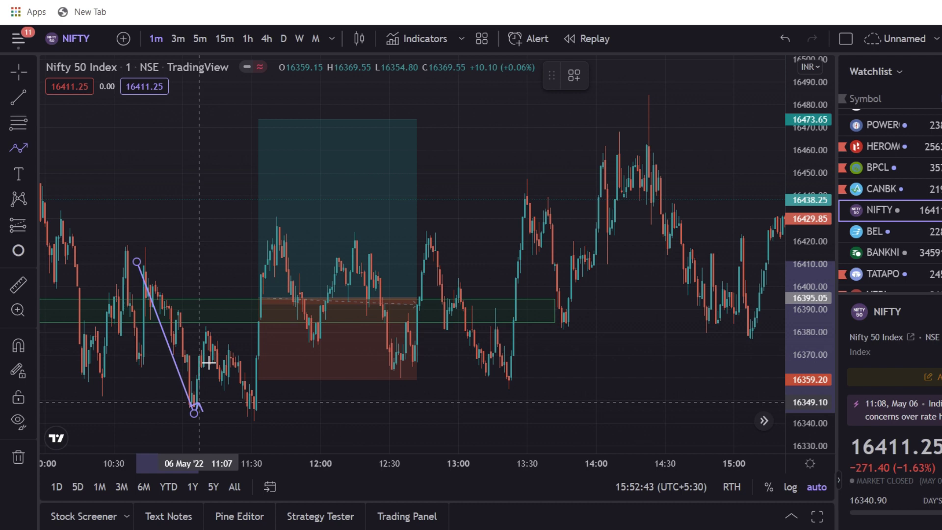
{"action": "left_click", "coordinate": [212, 327]}
{"action": "left_click", "coordinate": [257, 421]}
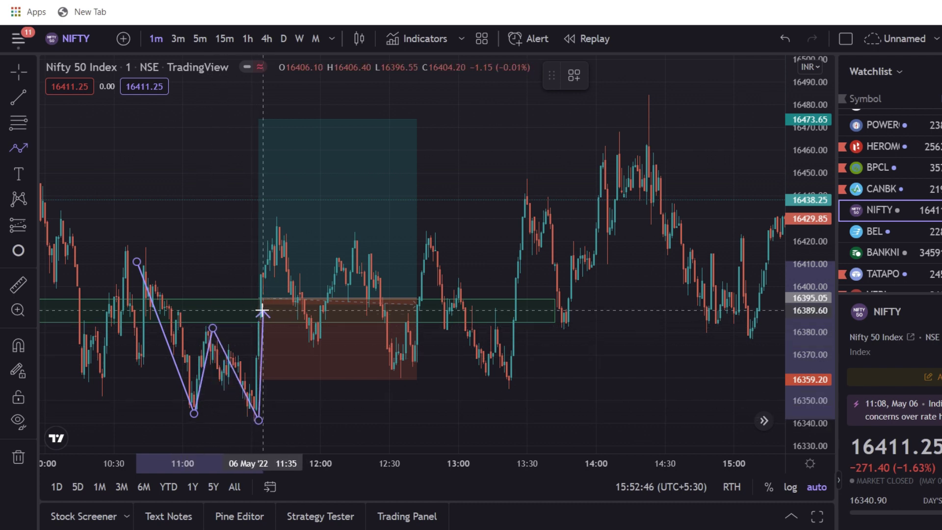
{"action": "left_click", "coordinate": [263, 312]}
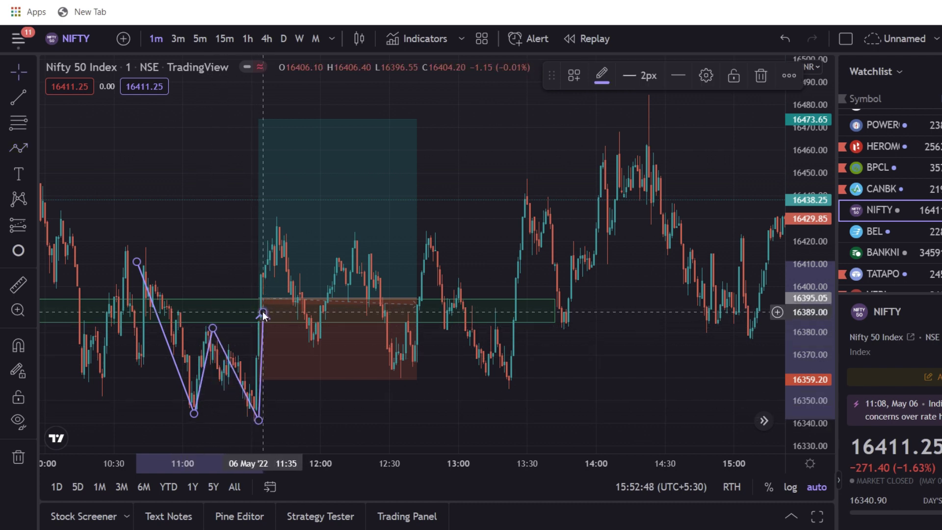
{"action": "key", "text": "Escape"}
Lower the long position's entry to 16,392.40
{"action": "left_click", "coordinate": [259, 304]}
{"action": "left_click_drag", "start_coordinate": [259, 302], "coordinate": [259, 307]}
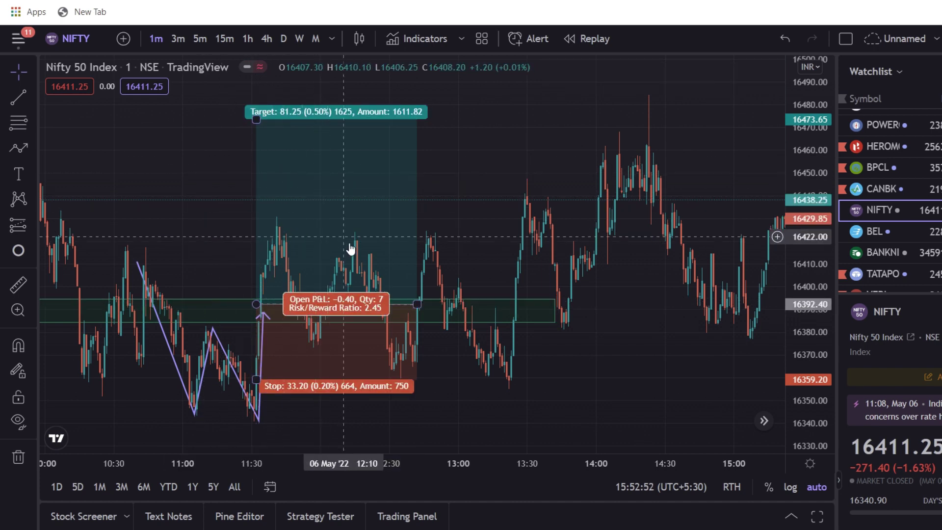
{"action": "left_click", "coordinate": [441, 177]}
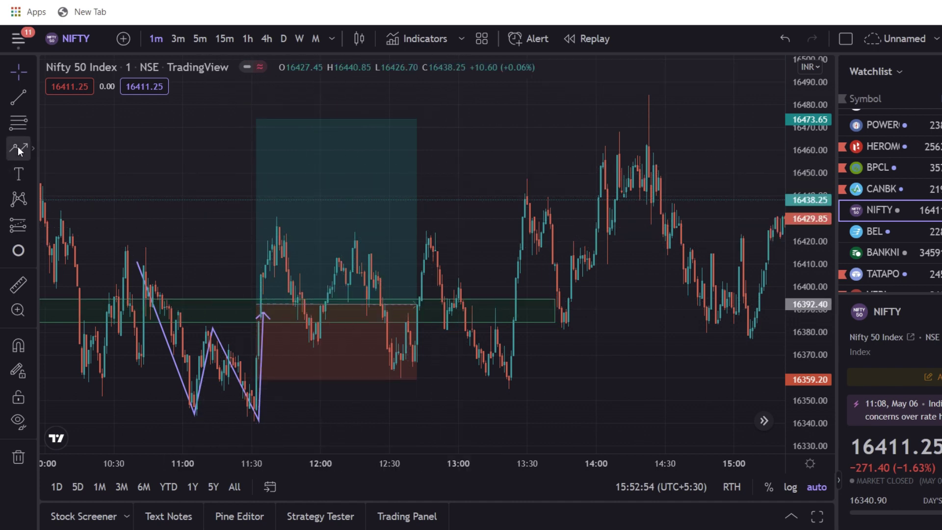
Draw a zigzag path over the post-breakout swings down to the support zone, then delete it
{"action": "key", "text": "alt+p"}
{"action": "left_click", "coordinate": [263, 297]}
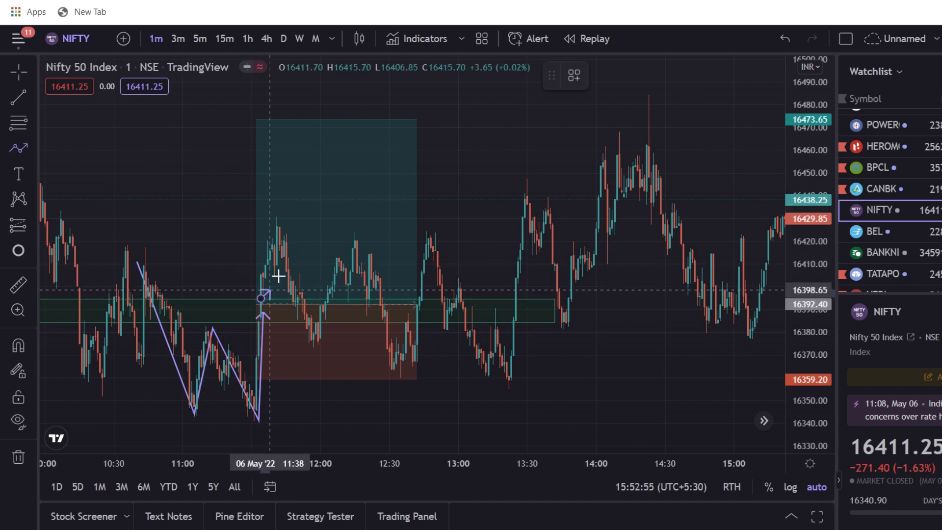
{"action": "left_click", "coordinate": [279, 220]}
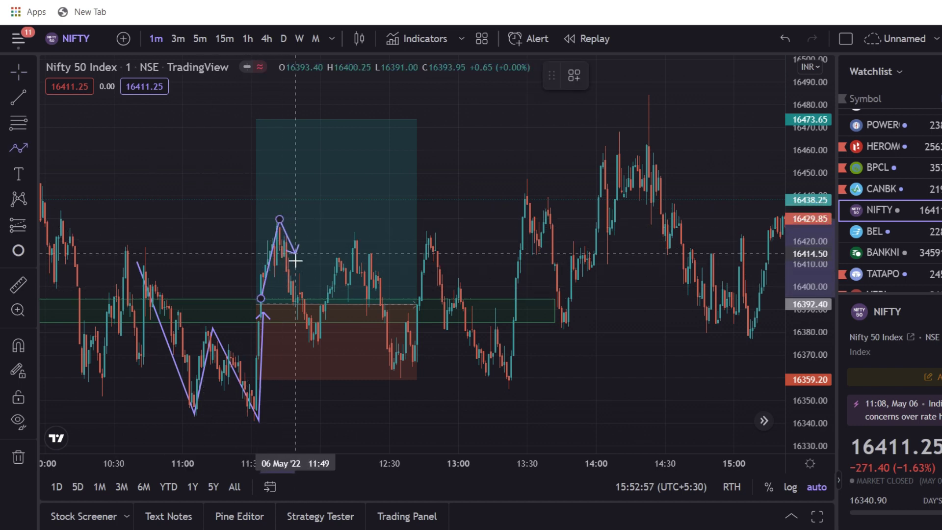
{"action": "left_click", "coordinate": [317, 342]}
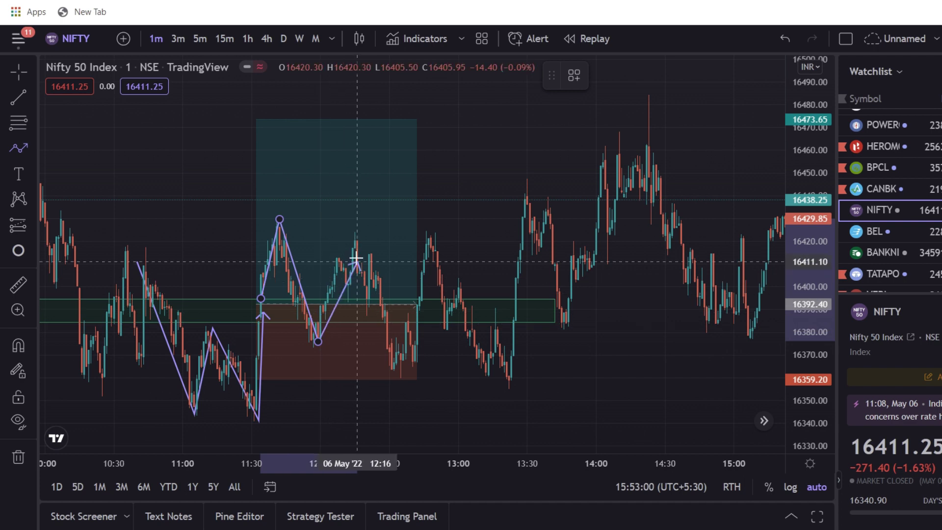
{"action": "left_click", "coordinate": [353, 234]}
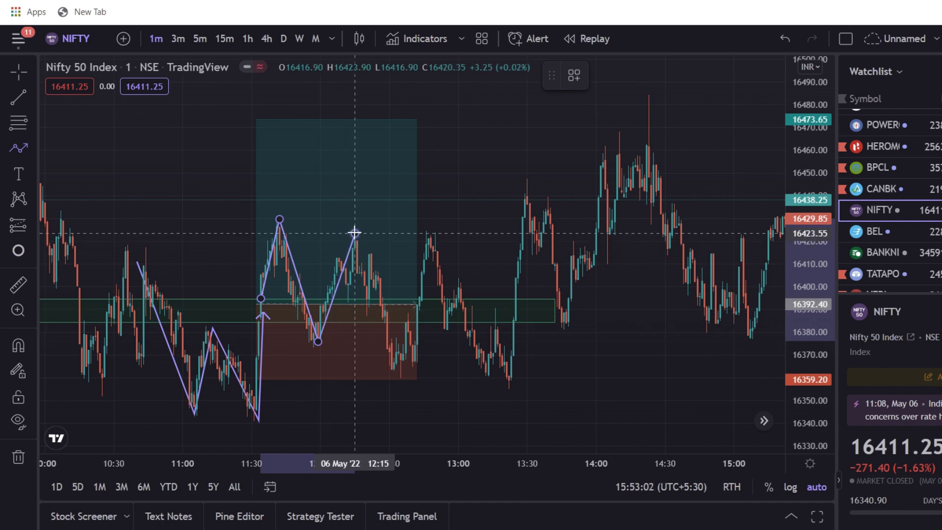
{"action": "left_click", "coordinate": [395, 378]}
{"action": "left_click", "coordinate": [437, 235]}
{"action": "left_click", "coordinate": [503, 391]}
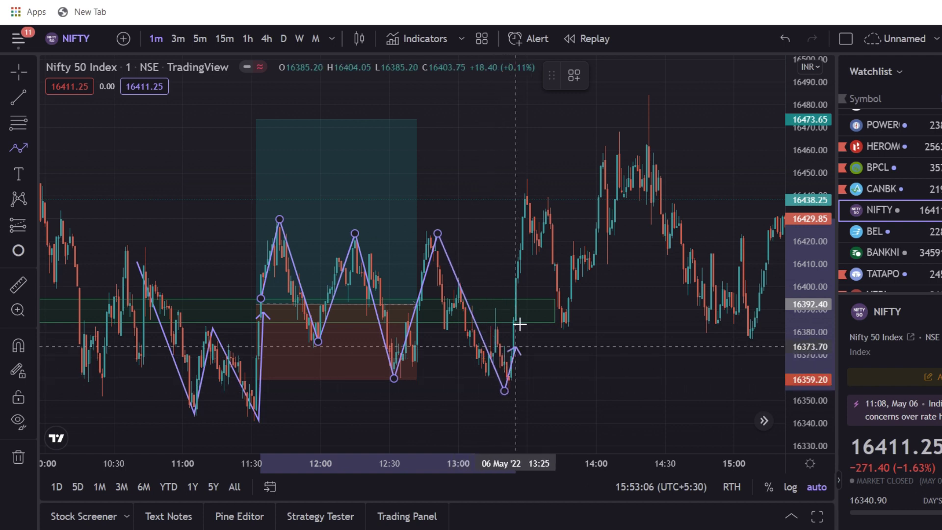
{"action": "left_click", "coordinate": [529, 196]}
{"action": "left_click", "coordinate": [572, 322]}
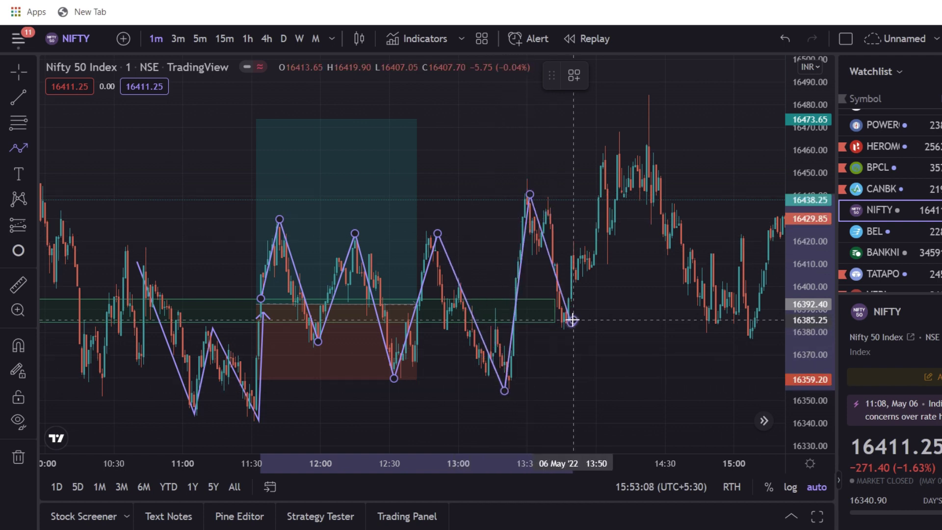
{"action": "double_click", "coordinate": [594, 324]}
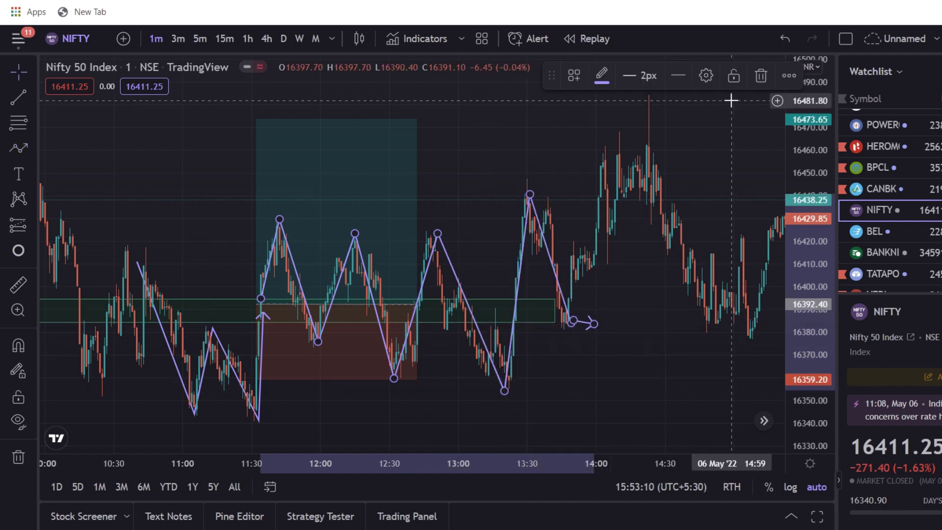
{"action": "left_click", "coordinate": [762, 75]}
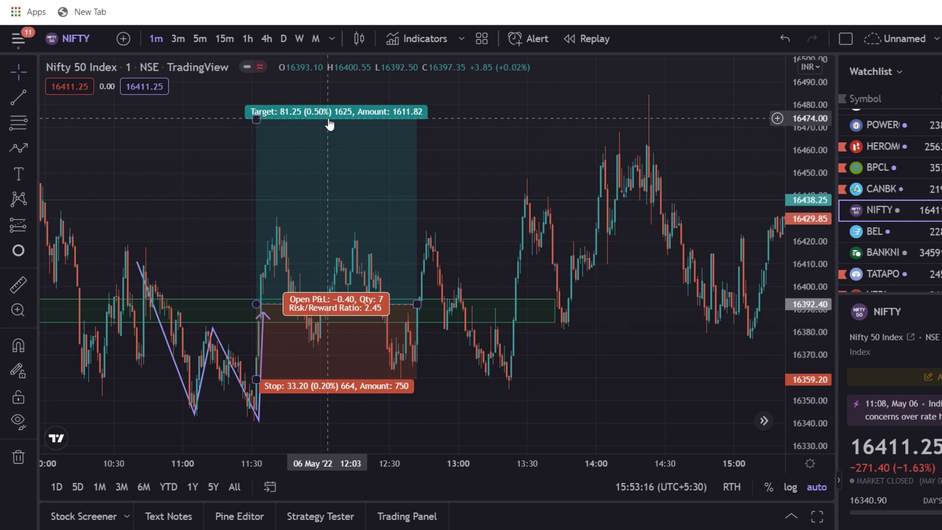
Stretch the long position box rightward to around 13:30
{"action": "left_click", "coordinate": [461, 174]}
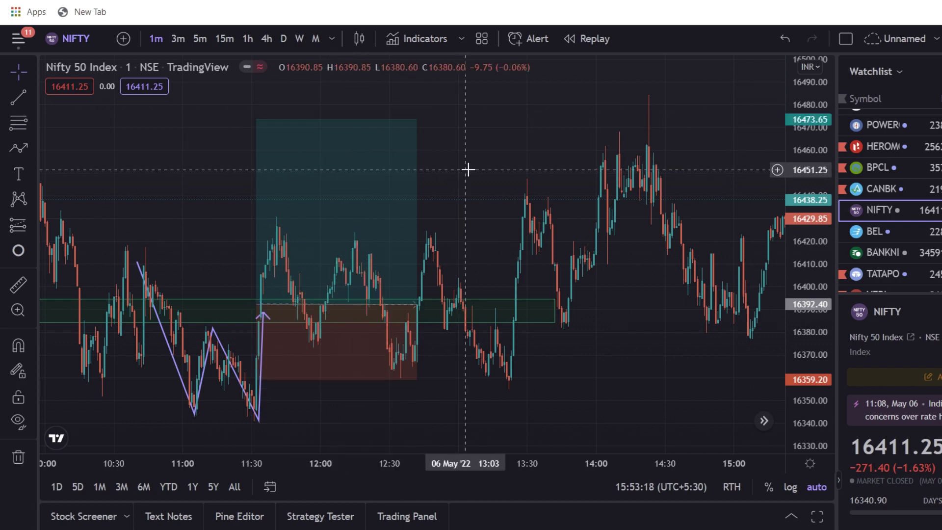
{"action": "left_click", "coordinate": [413, 221]}
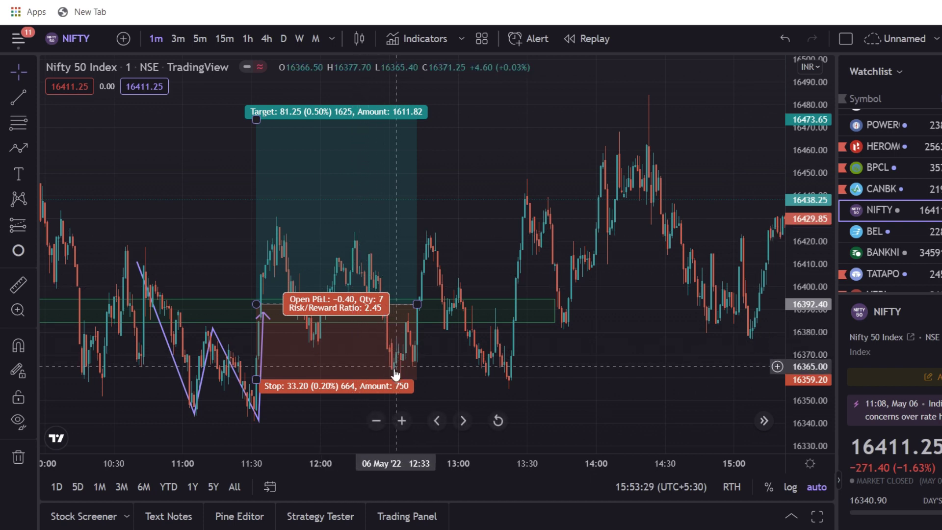
{"action": "left_click", "coordinate": [424, 295]}
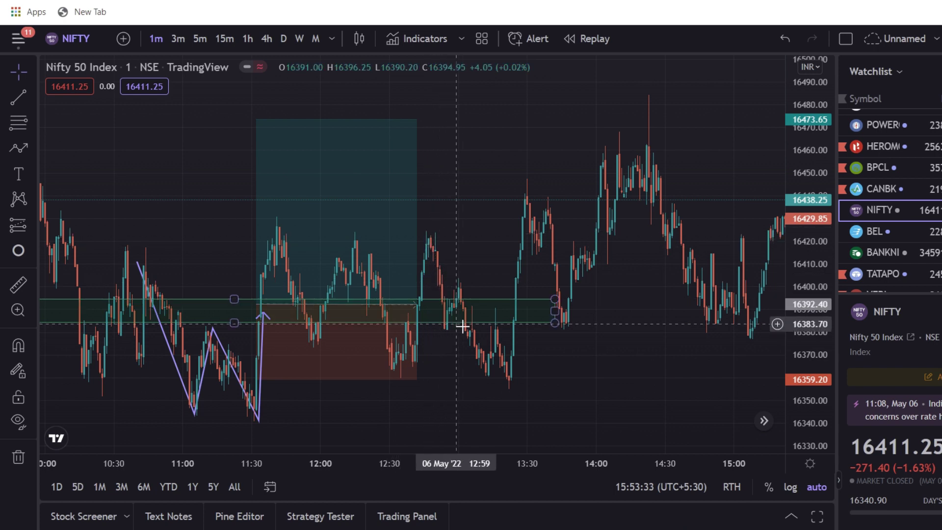
{"action": "left_click", "coordinate": [412, 356]}
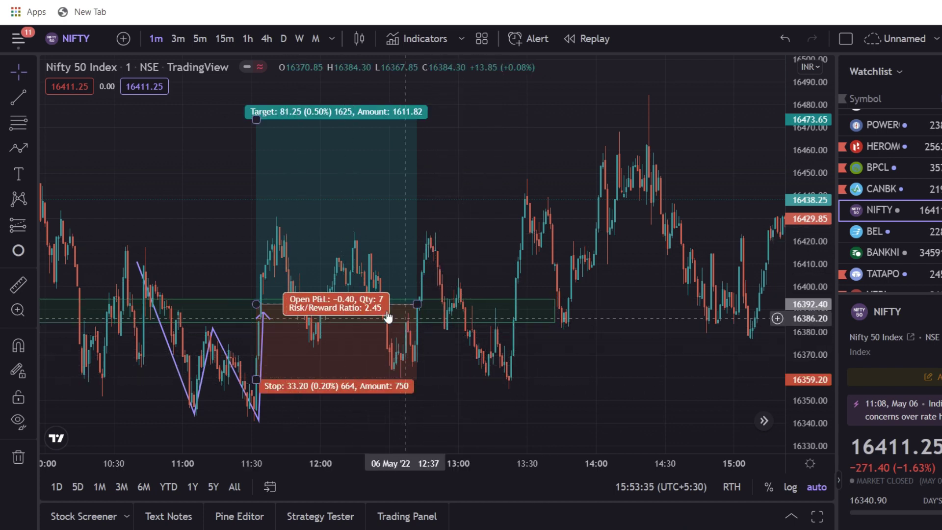
{"action": "left_click_drag", "start_coordinate": [416, 306], "coordinate": [551, 312]}
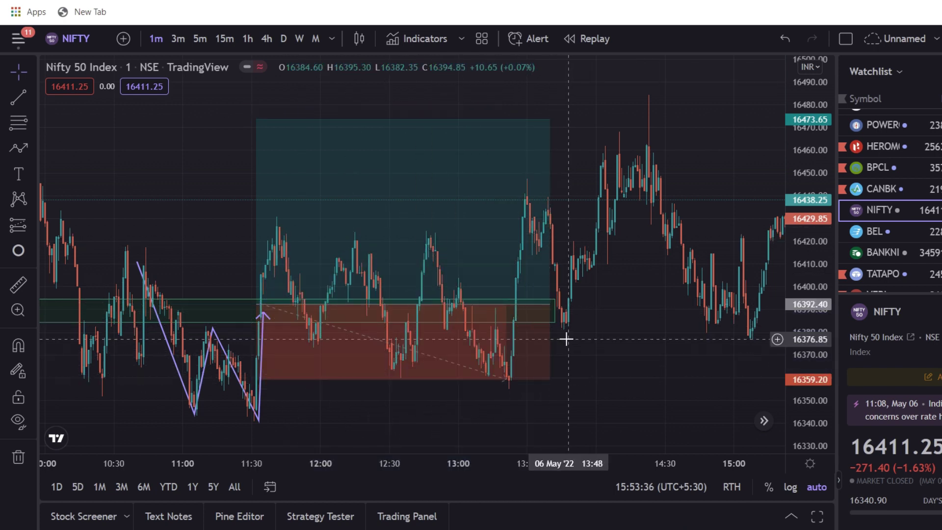
{"action": "left_click", "coordinate": [259, 380]}
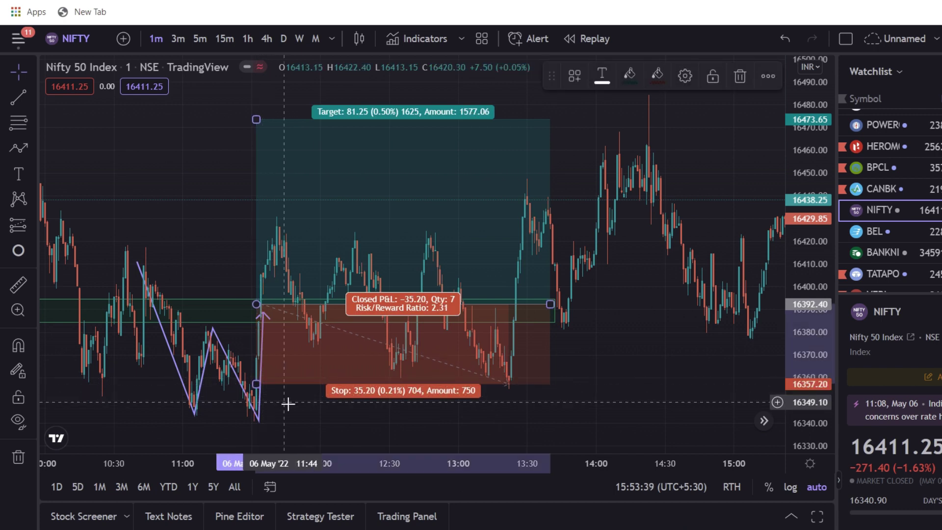
{"action": "left_click", "coordinate": [560, 370]}
{"action": "left_click", "coordinate": [510, 383]}
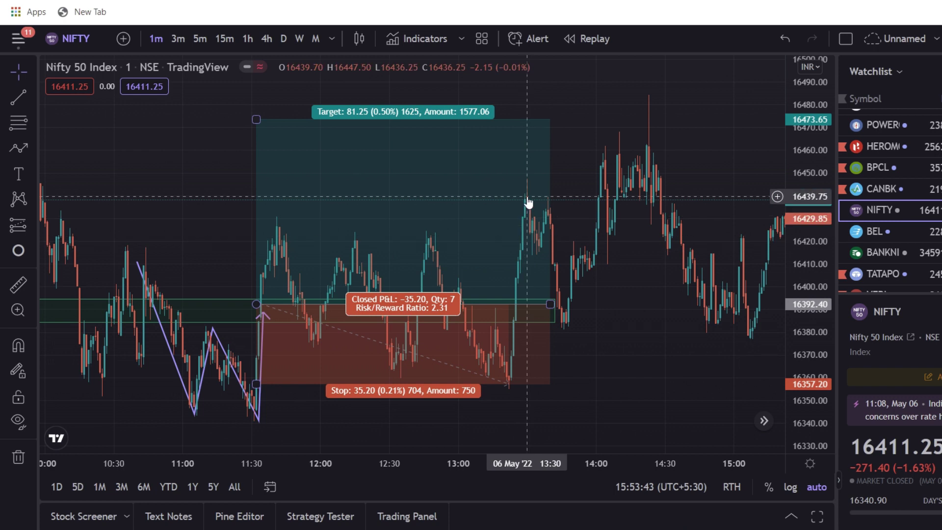
Lower the target to about 16,448 and shift the box so entry rests on the support zone at 16,388.65
{"action": "left_click", "coordinate": [556, 301]}
{"action": "left_click", "coordinate": [561, 325]}
{"action": "left_click", "coordinate": [558, 309]}
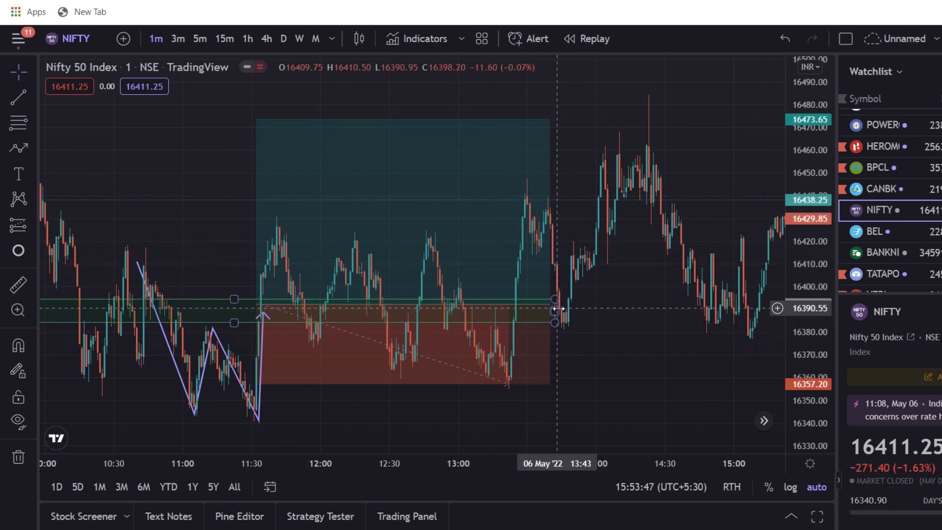
{"action": "left_click", "coordinate": [258, 119]}
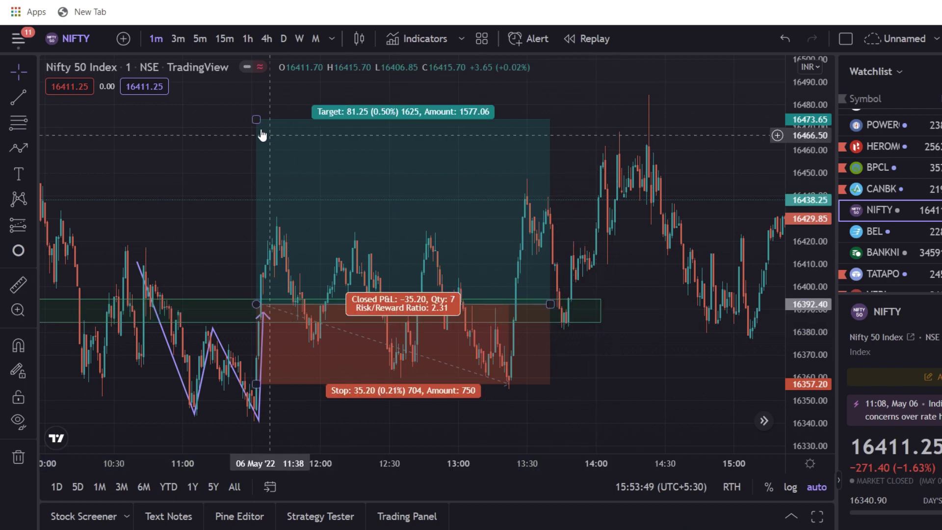
{"action": "left_click_drag", "start_coordinate": [257, 119], "coordinate": [303, 172]}
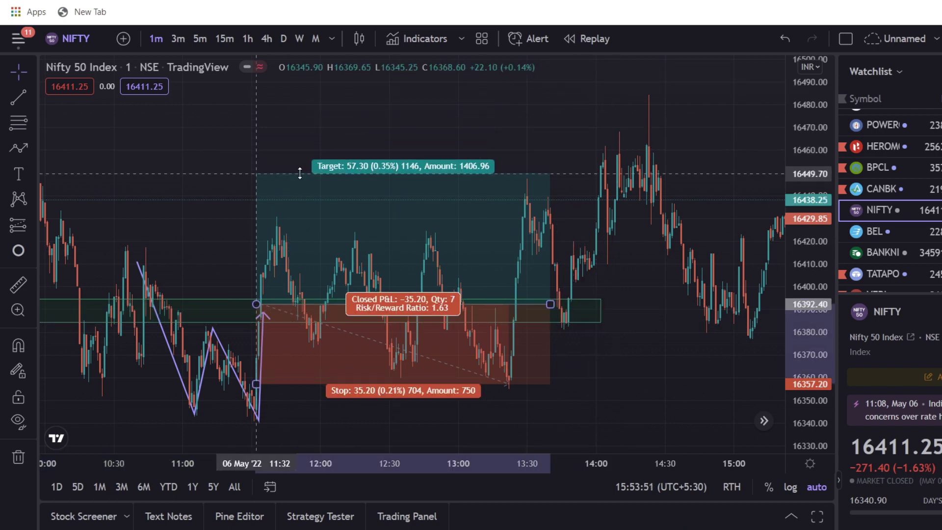
{"action": "left_click_drag", "start_coordinate": [329, 206], "coordinate": [328, 212]}
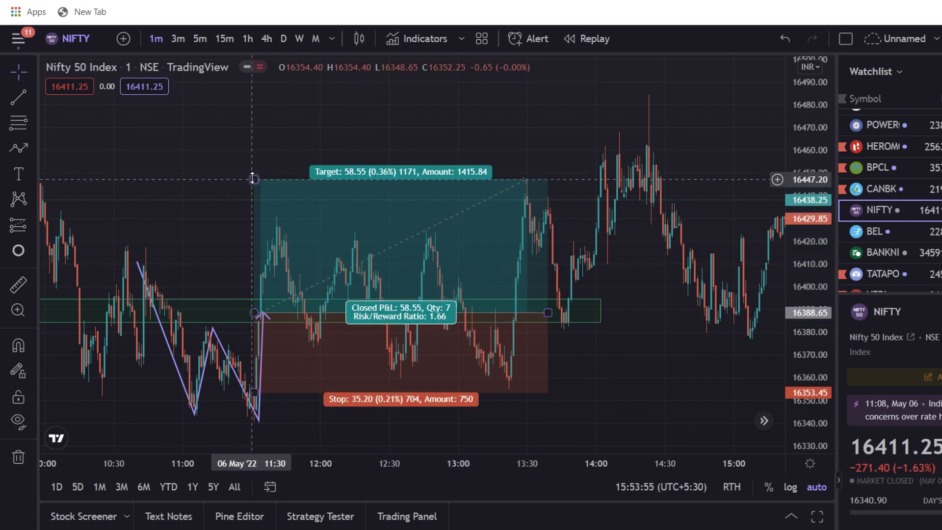
{"action": "left_click_drag", "start_coordinate": [254, 179], "coordinate": [259, 176]}
{"action": "left_click", "coordinate": [256, 155]}
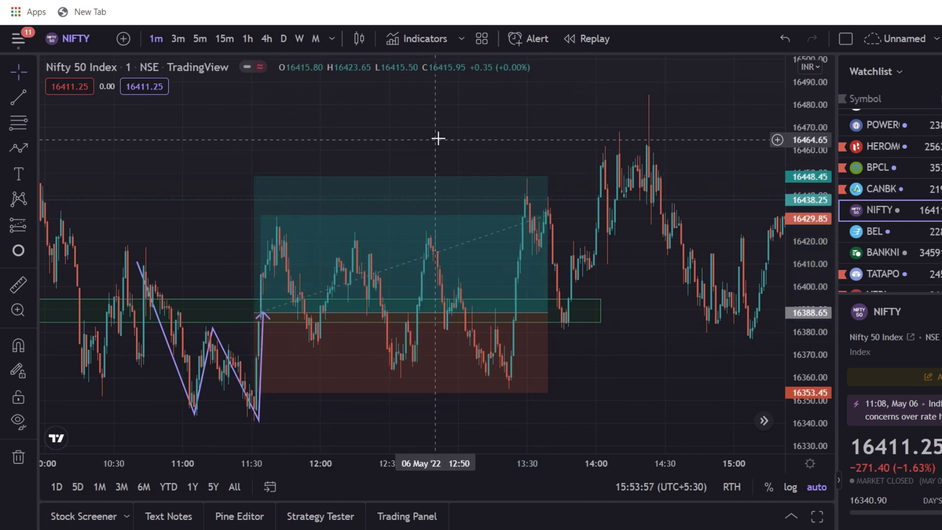
Extend the long position box right to about 14:05 so it closes at the 59.80 target with risk/reward 1.7
{"action": "left_click", "coordinate": [526, 180]}
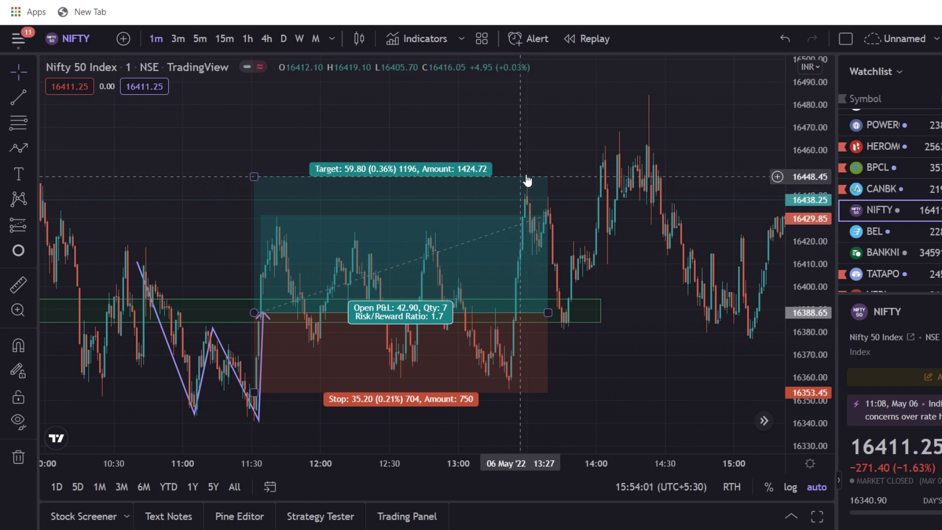
{"action": "left_click", "coordinate": [555, 221]}
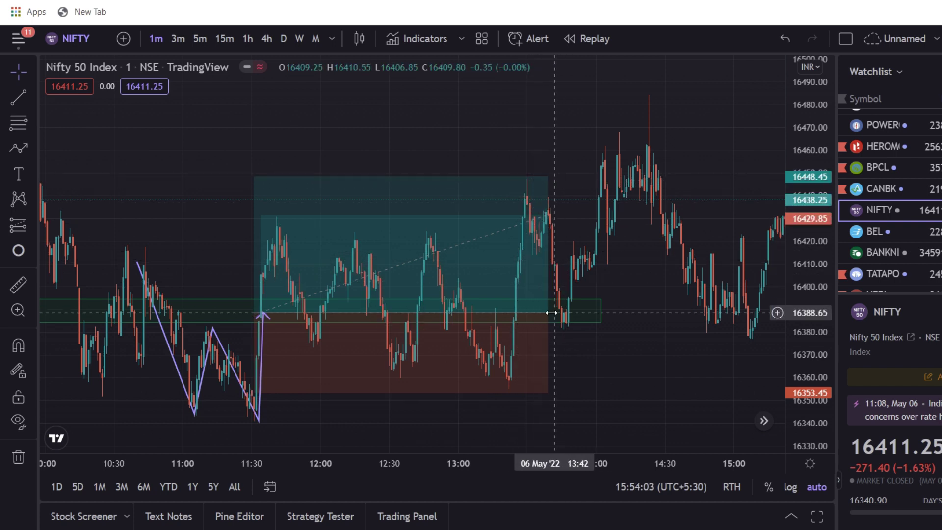
{"action": "left_click_drag", "start_coordinate": [559, 315], "coordinate": [624, 318]}
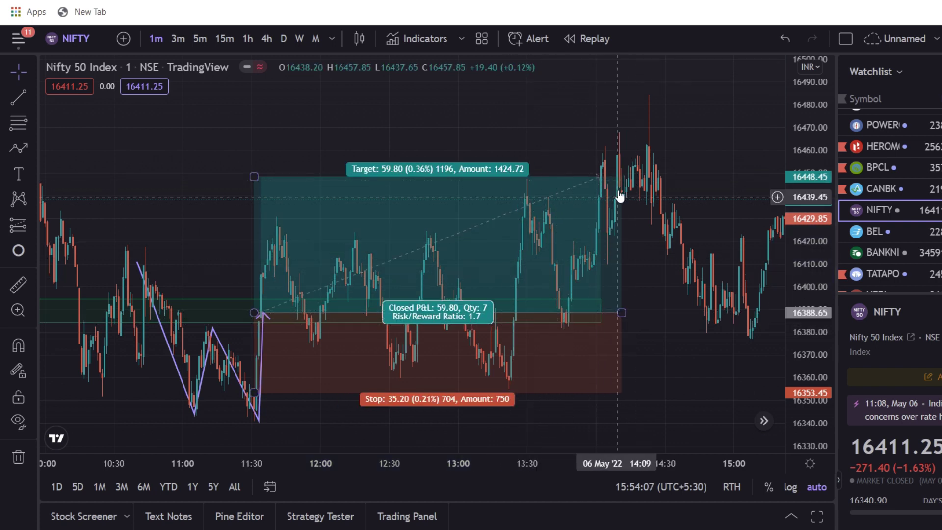
{"action": "left_click", "coordinate": [611, 163]}
{"action": "left_click", "coordinate": [589, 243]}
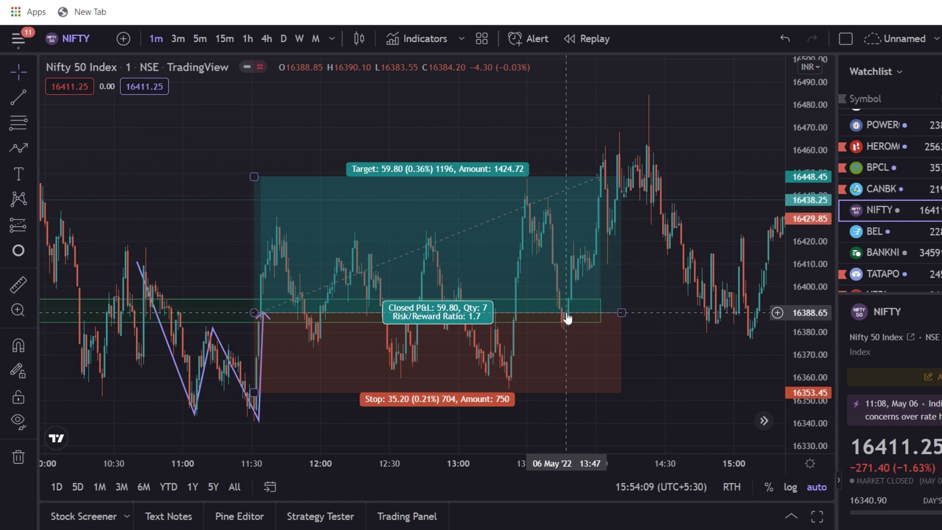
{"action": "left_click", "coordinate": [608, 194]}
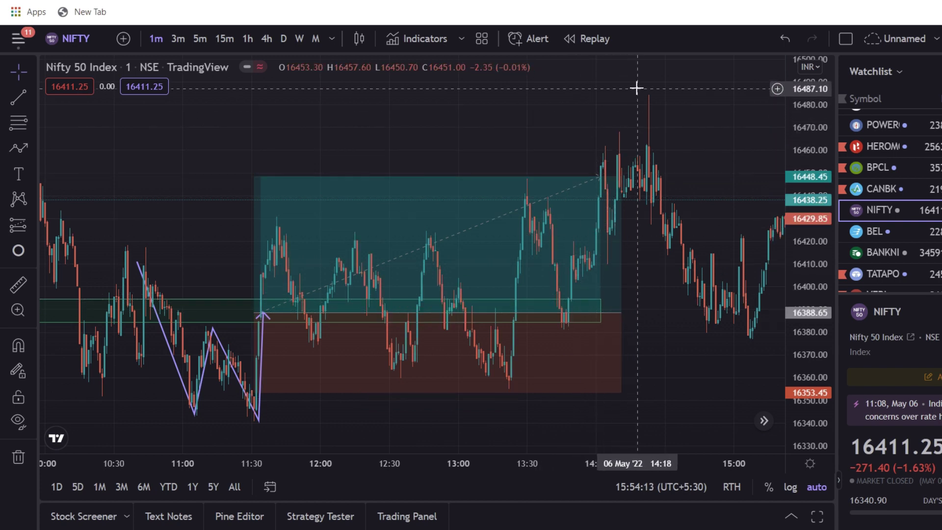
Reframe the chart to review the whole position box into the afternoon
{"action": "left_click_drag", "start_coordinate": [692, 199], "coordinate": [647, 184]}
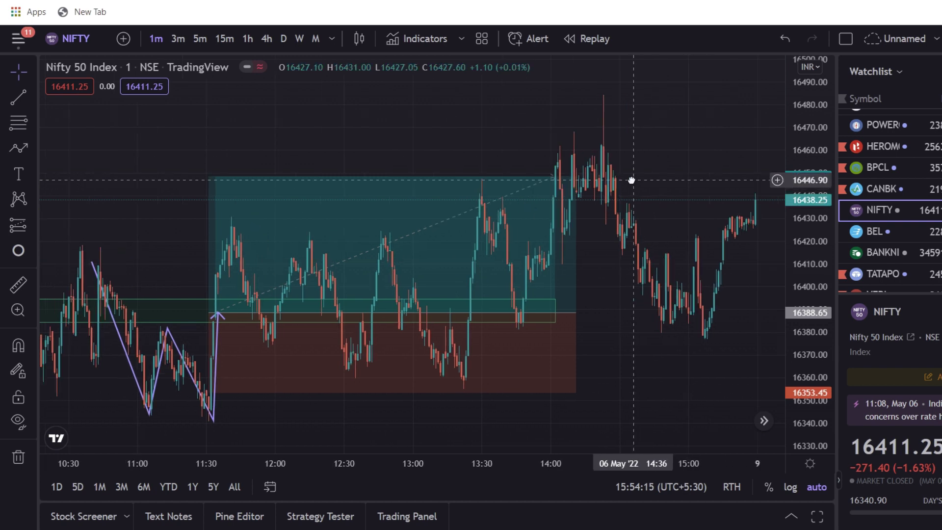
{"action": "left_click", "coordinate": [570, 208]}
{"action": "left_click", "coordinate": [618, 140]}
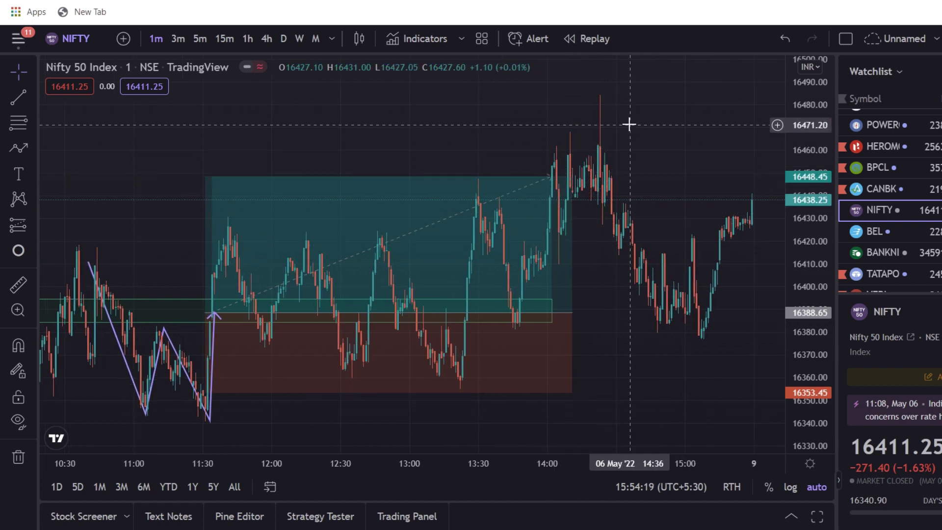
{"action": "key", "text": "Left"}
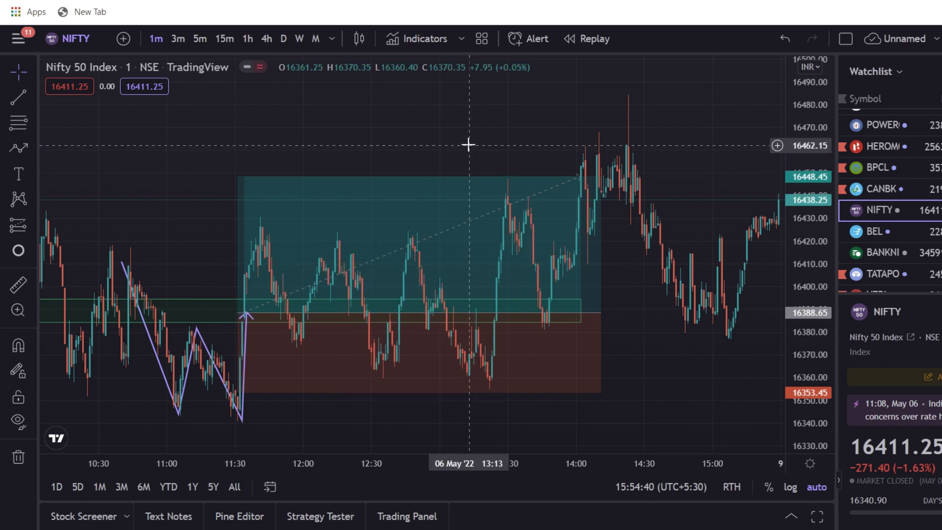
Delete the long position drawing, leaving the support zones and W path
{"action": "left_click_drag", "start_coordinate": [486, 135], "coordinate": [408, 130]}
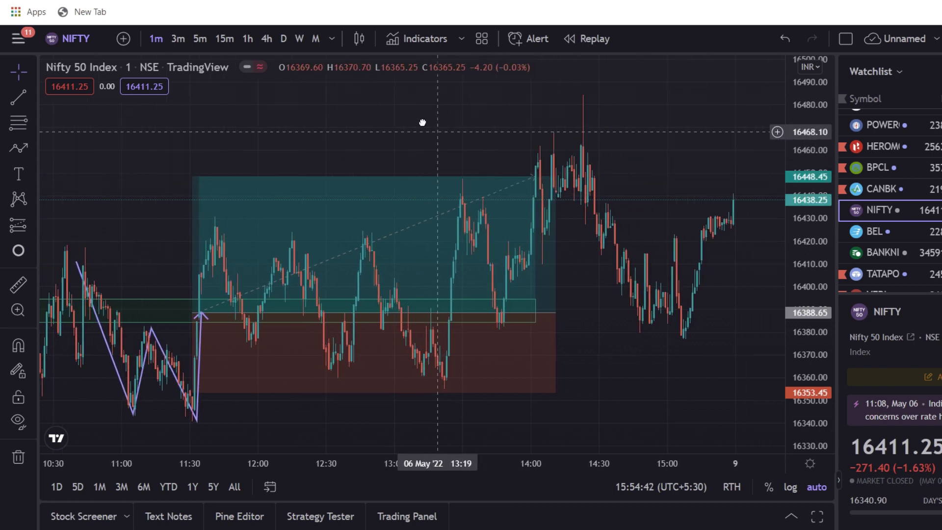
{"action": "left_click", "coordinate": [425, 209]}
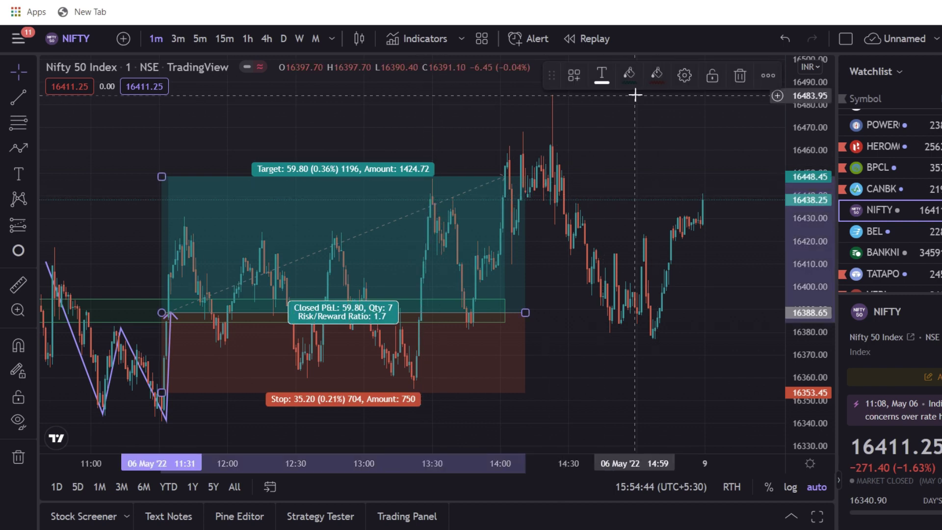
{"action": "left_click", "coordinate": [741, 76]}
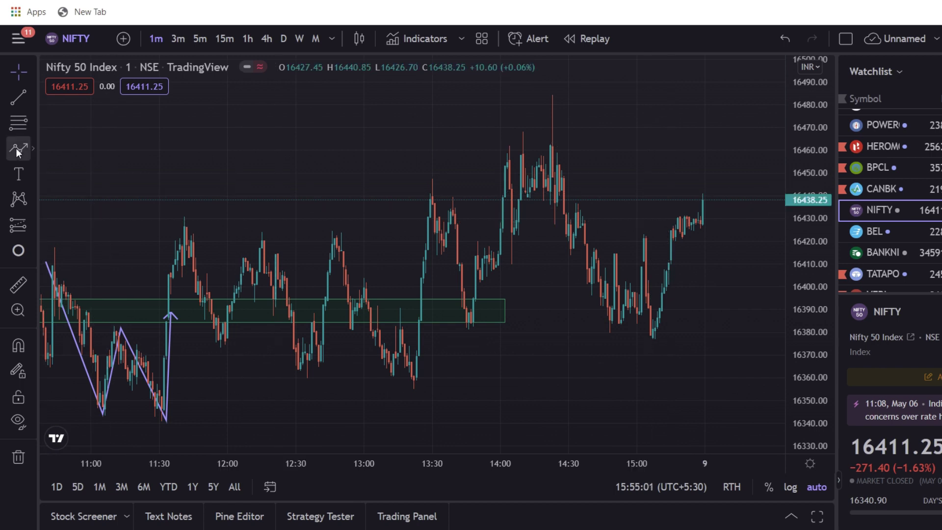
{"action": "left_click", "coordinate": [19, 224]}
{"action": "left_click", "coordinate": [69, 197]}
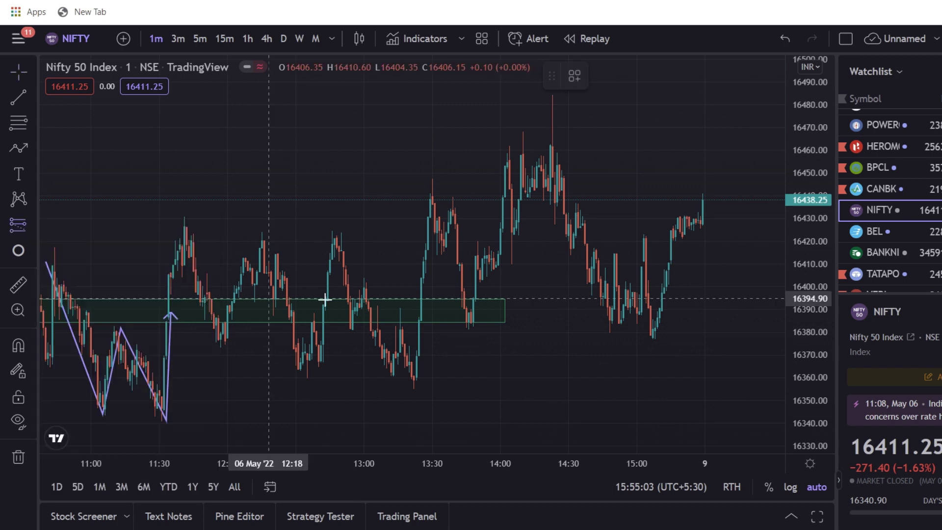
{"action": "left_click", "coordinate": [398, 346]}
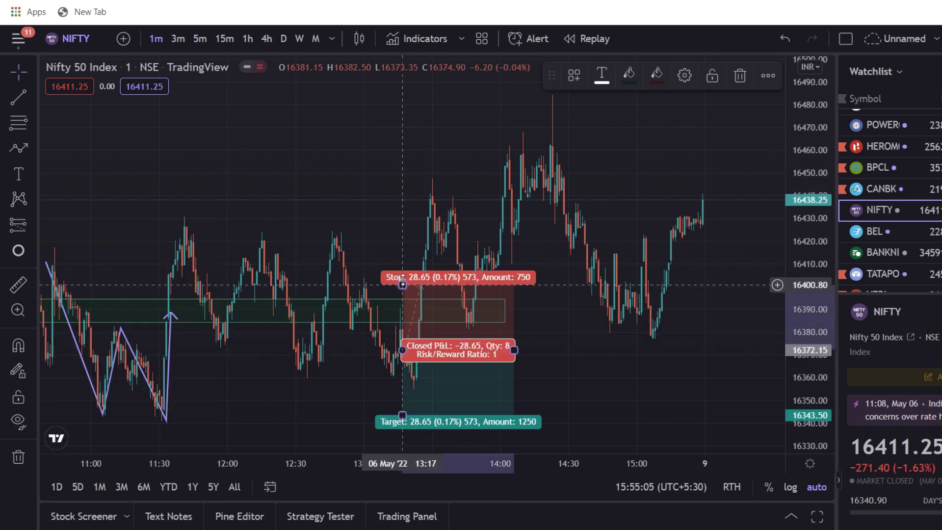
{"action": "left_click_drag", "start_coordinate": [403, 281], "coordinate": [402, 275]}
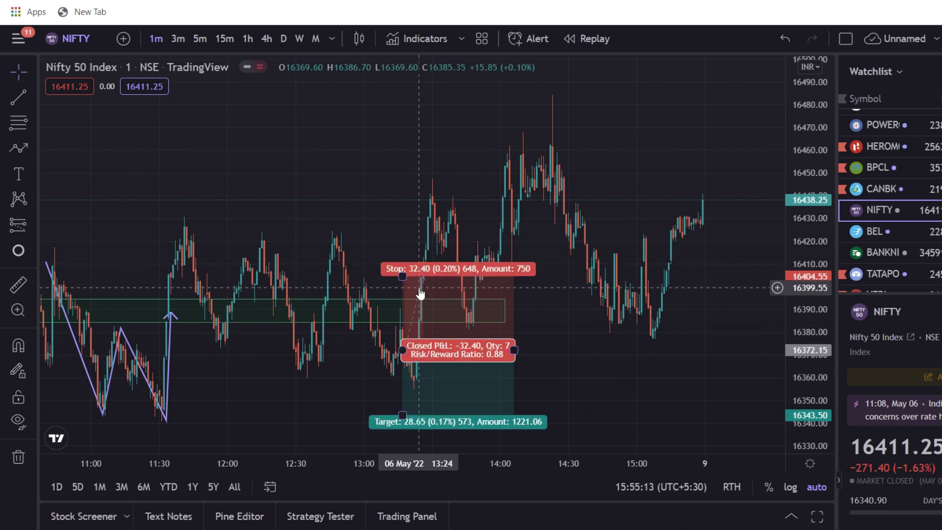
{"action": "left_click", "coordinate": [421, 258]}
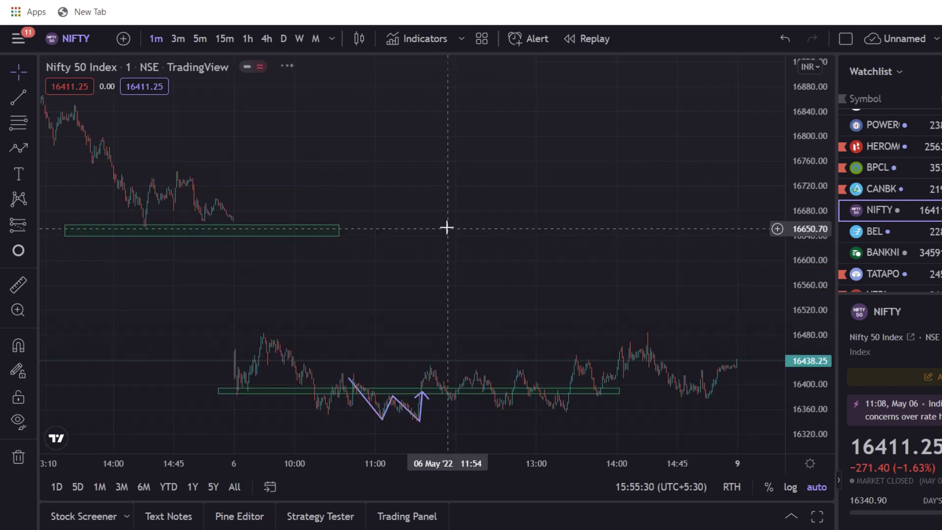
{"action": "left_click", "coordinate": [18, 285]}
Draw a price-range measurement from the 11:30 breakout candle to the 13:33 high, reading 57.30 points over 123 bars
{"action": "left_click", "coordinate": [147, 310]}
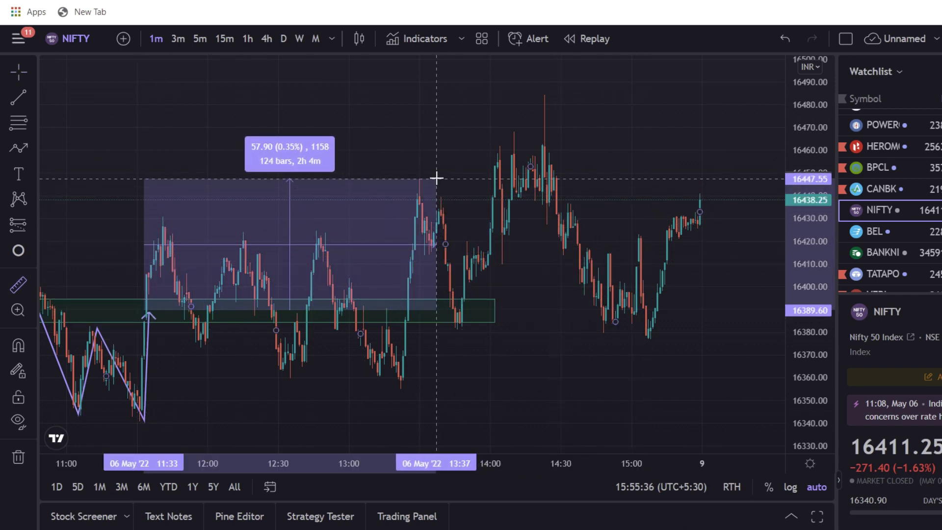
{"action": "key", "text": "Escape"}
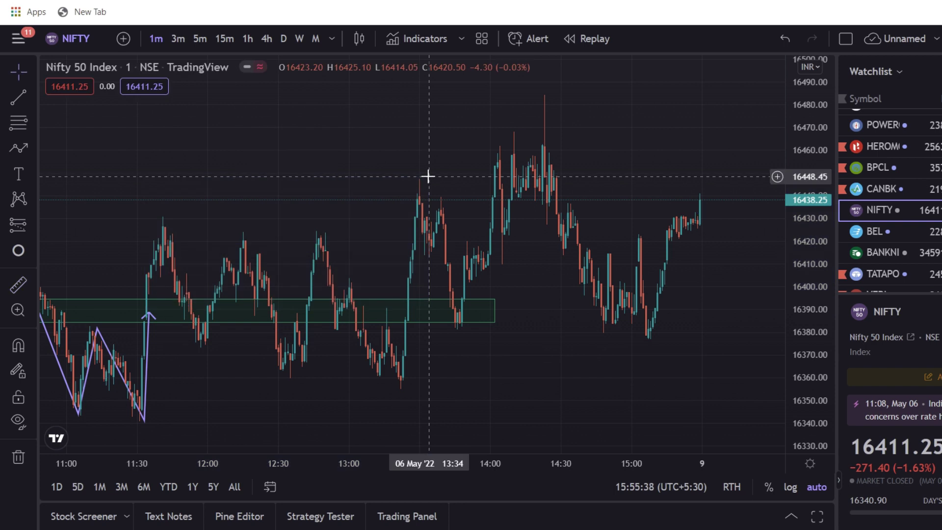
{"action": "left_click", "coordinate": [21, 284]}
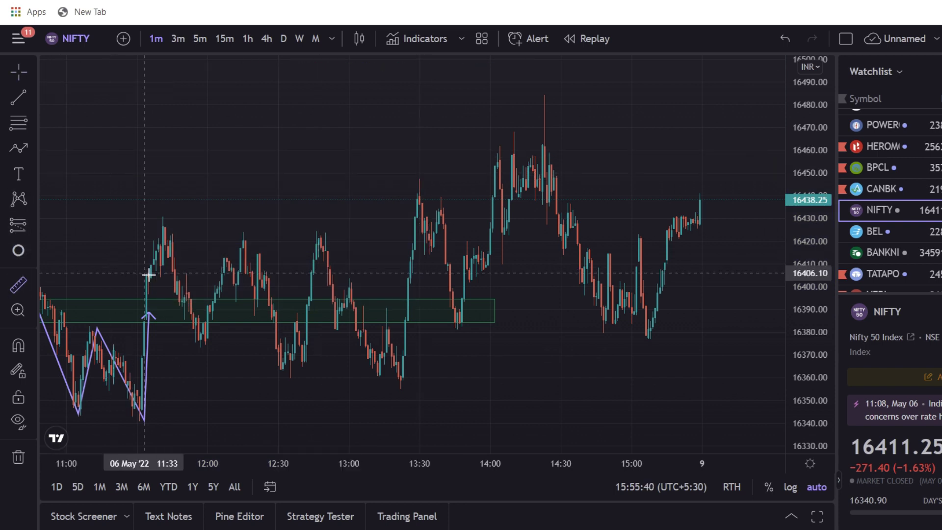
{"action": "left_click", "coordinate": [137, 309]}
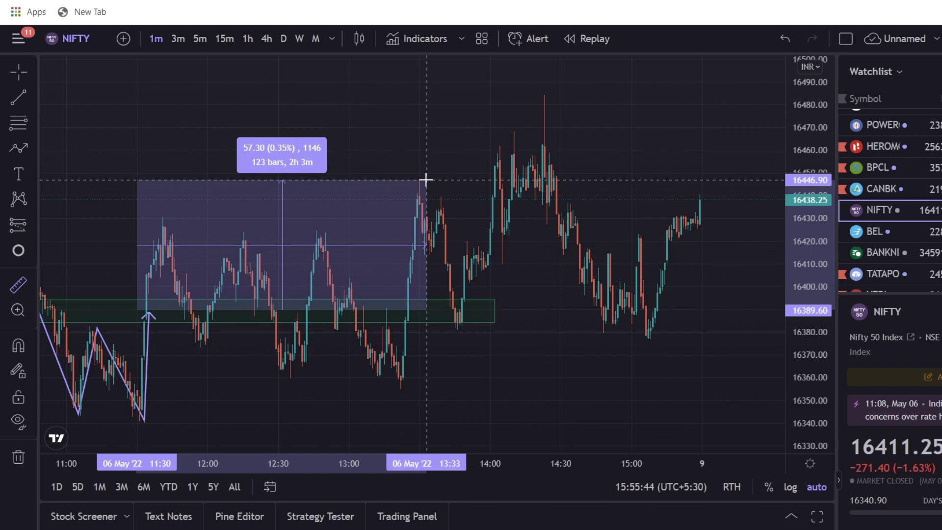
{"action": "left_click", "coordinate": [427, 185]}
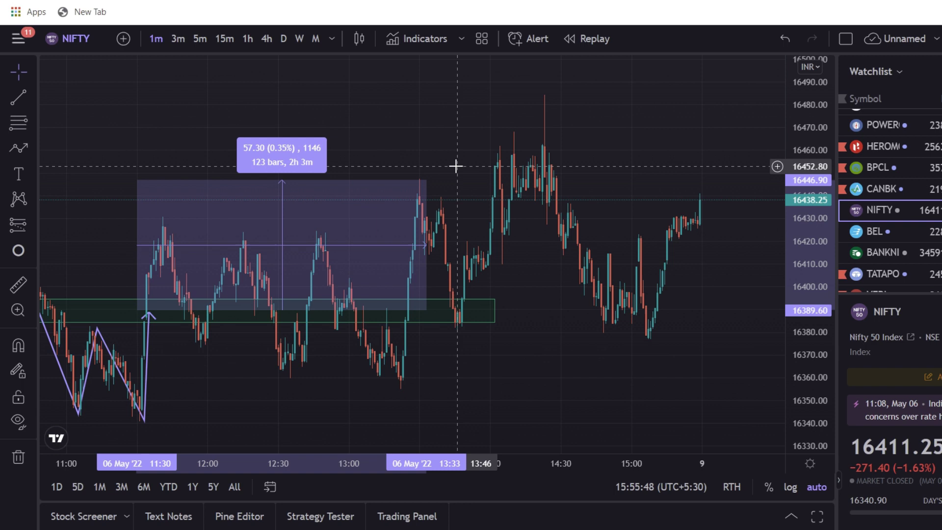
{"action": "scroll", "coordinate": [457, 166], "scroll_direction": "down", "scroll_amount": 2}
{"action": "scroll", "coordinate": [389, 234], "scroll_direction": "up", "scroll_amount": 3}
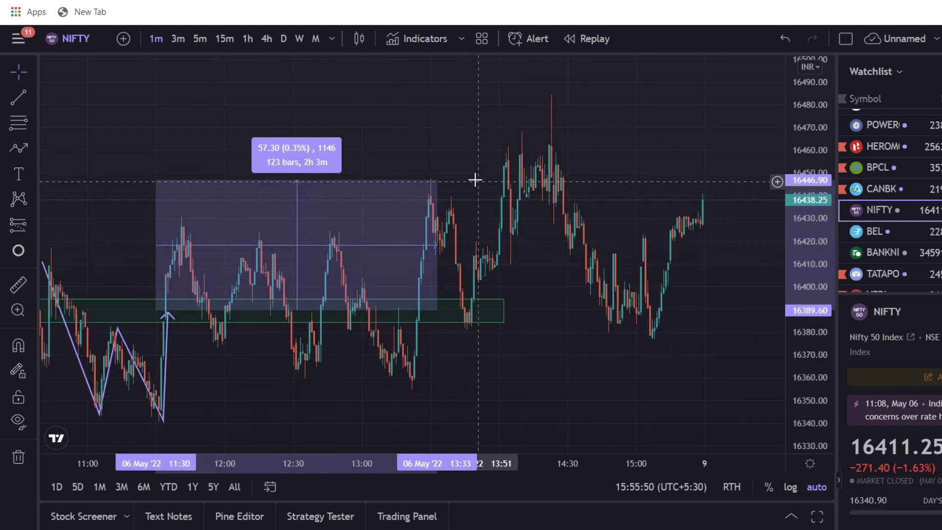